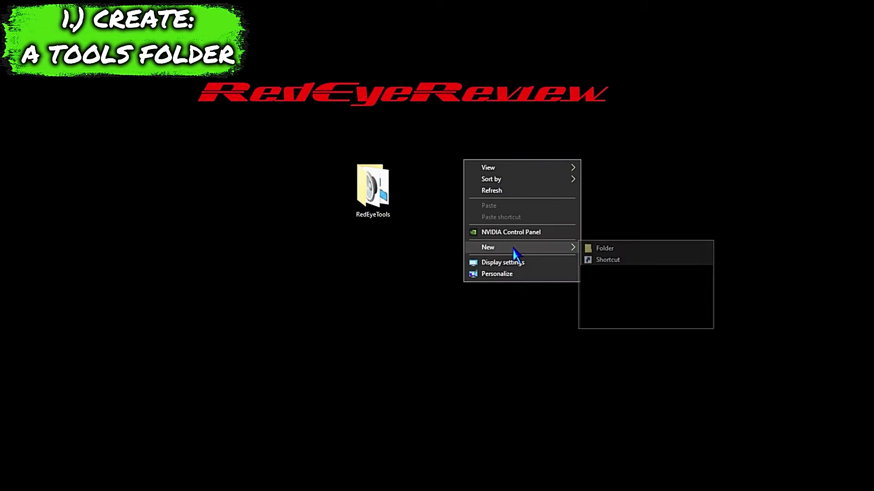
- Create a new desktop folder named TroubleShootingTools
{"action": "left_click", "coordinate": [604, 252]}
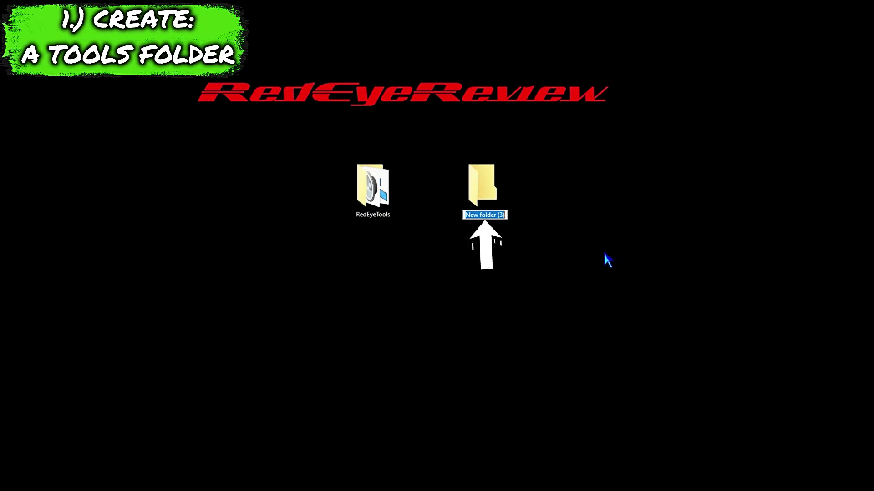
{"action": "type", "text": "TroubleSh"}
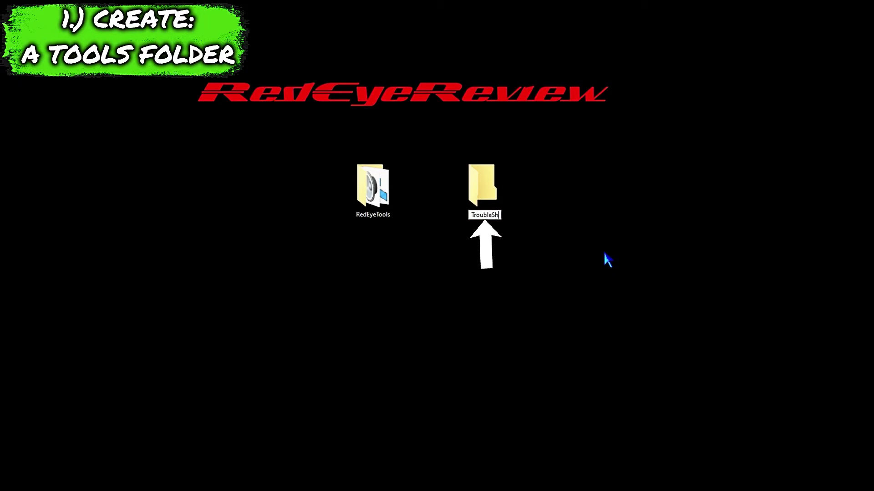
{"action": "type", "text": "ootingT"}
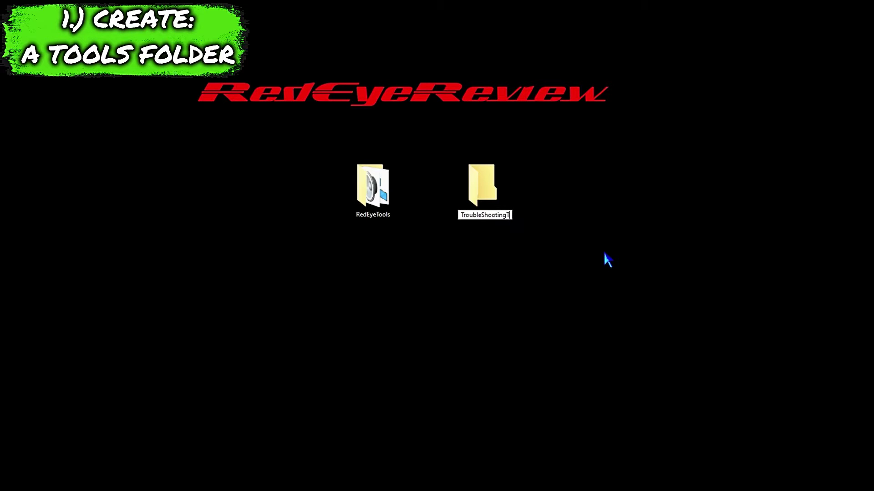
{"action": "type", "text": "ools"}
{"action": "key", "text": "Return"}
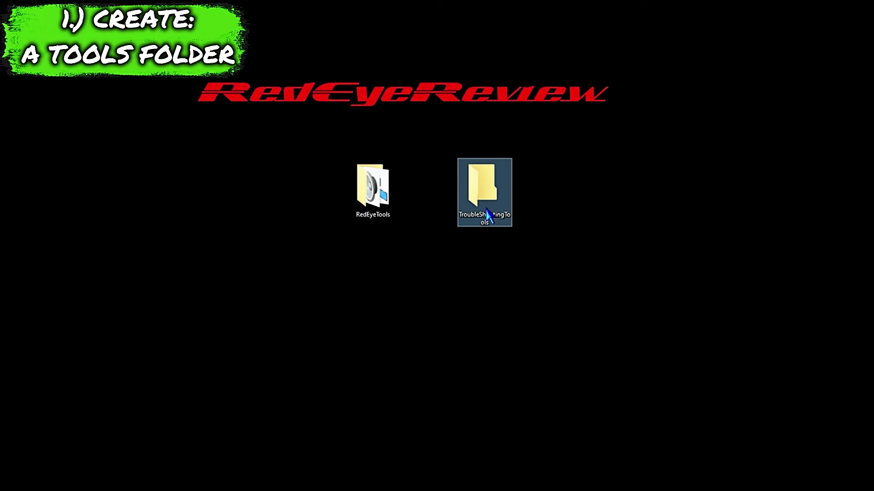
- Move TroubleShootingTools into RedEyeTools and start a new shortcut inside RedEyeTools
{"action": "left_click_drag", "start_coordinate": [485, 205], "coordinate": [374, 196]}
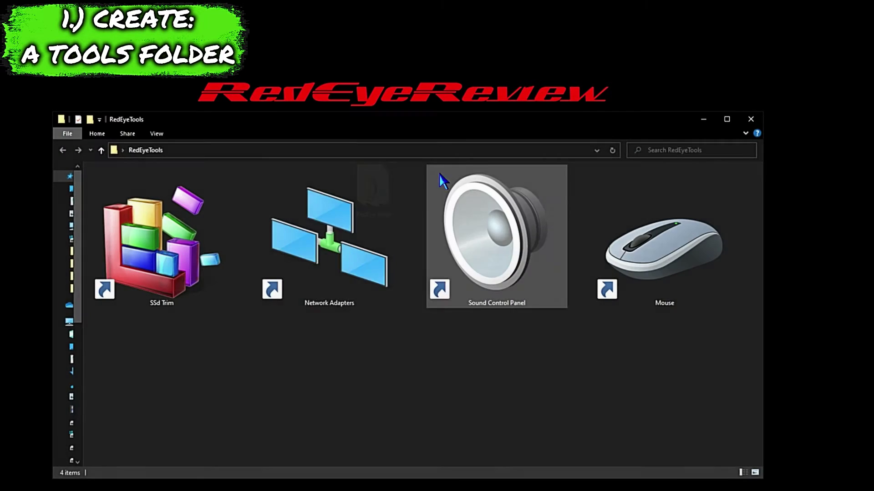
{"action": "right_click", "coordinate": [296, 356]}
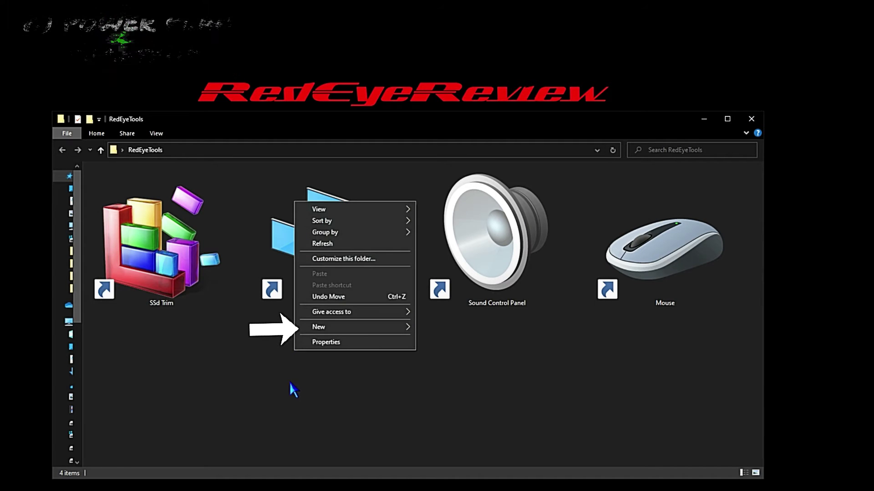
{"action": "mouse_move", "coordinate": [362, 328]}
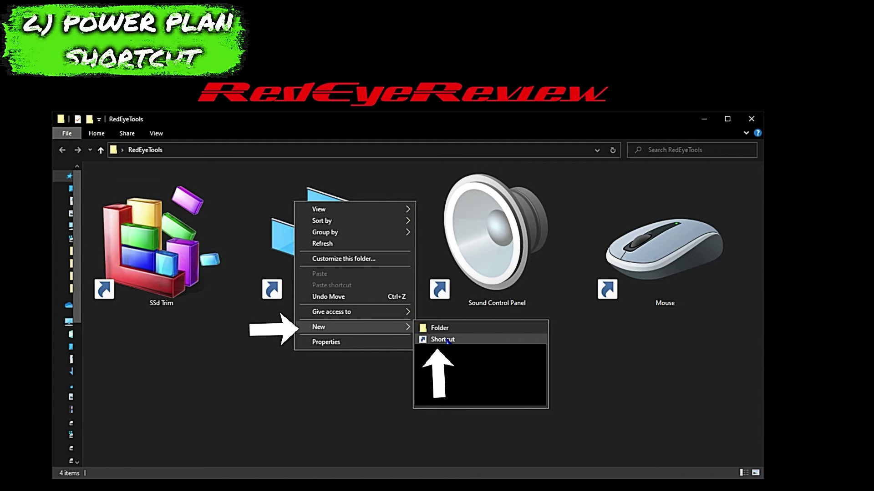
{"action": "left_click", "coordinate": [442, 340]}
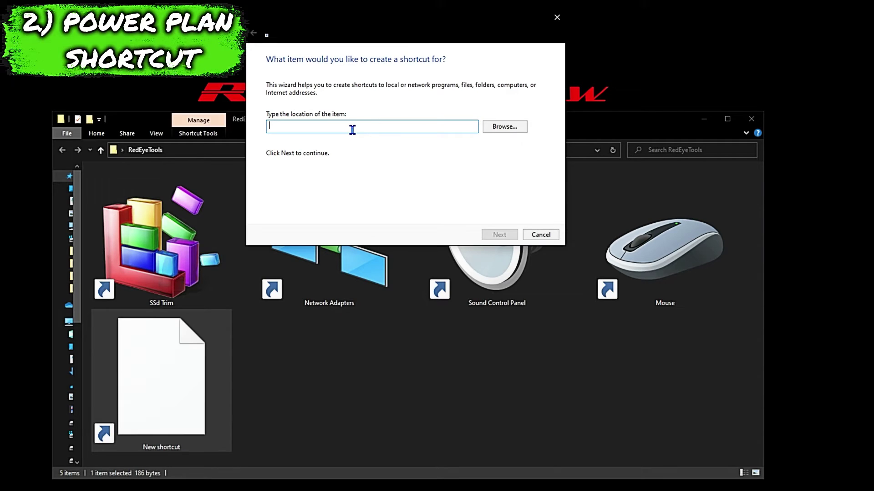
- Enter %windir%\System32\control.exe powercfg.cpl as the shortcut location, fixing a typo
{"action": "type", "text": "%"}
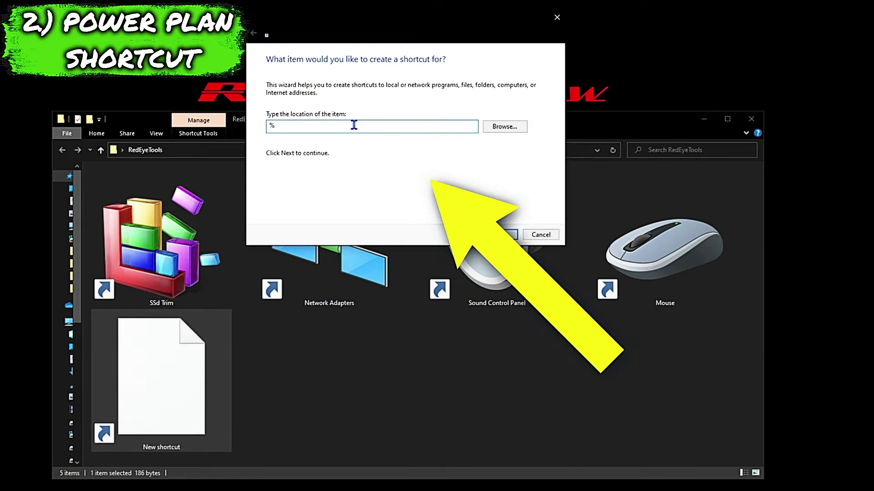
{"action": "type", "text": "windir"}
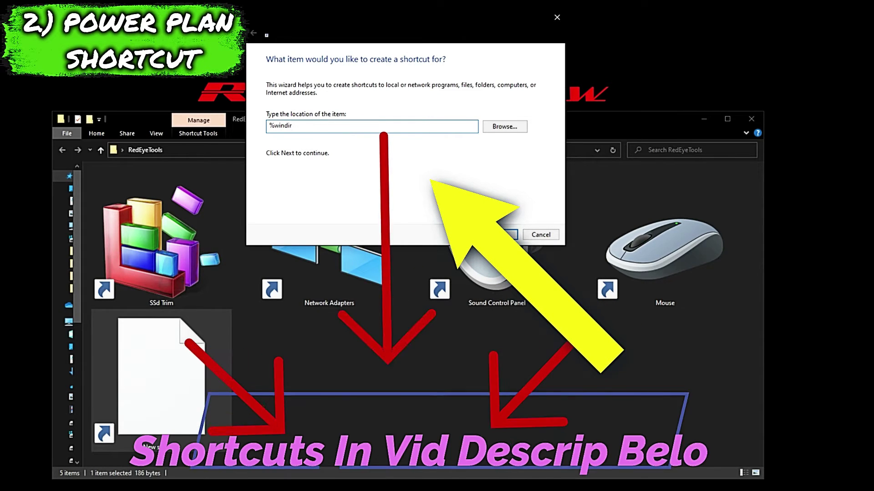
{"action": "type", "text": "%"}
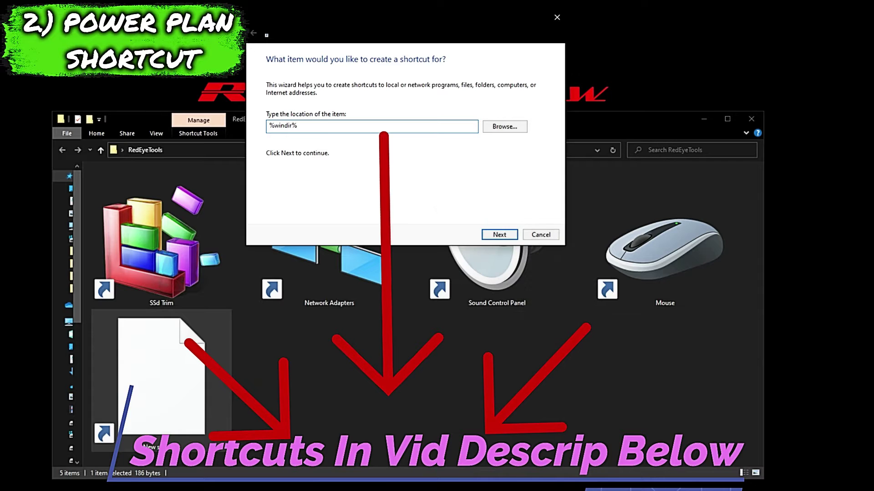
{"action": "type", "text": "\\Sy"}
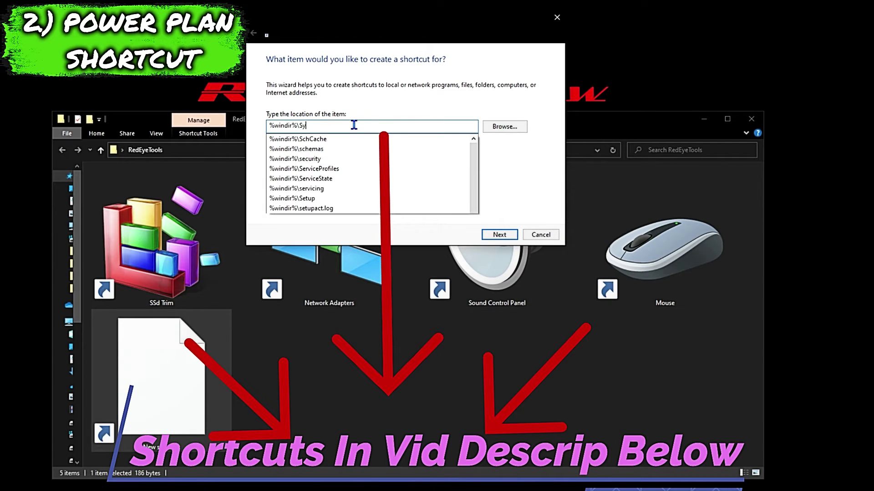
{"action": "type", "text": "stem31"}
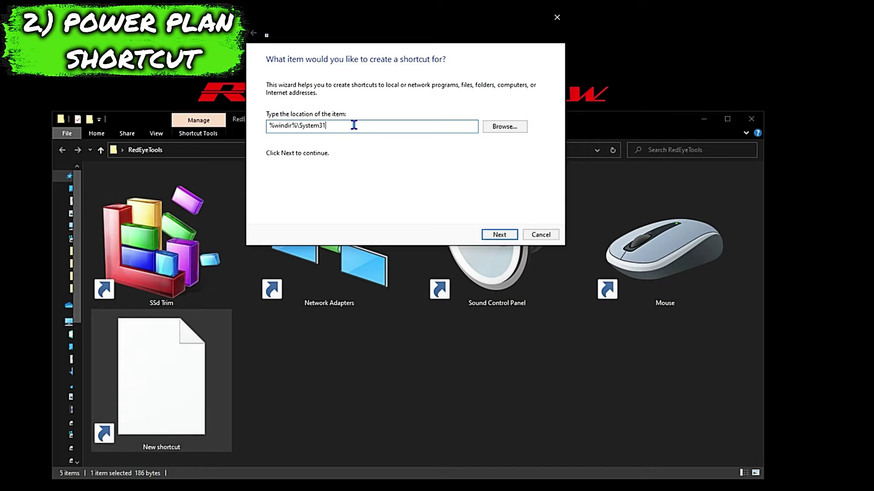
{"action": "key", "text": "ctrl+a"}
{"action": "key", "text": "BackSpace"}
{"action": "type", "text": "%"}
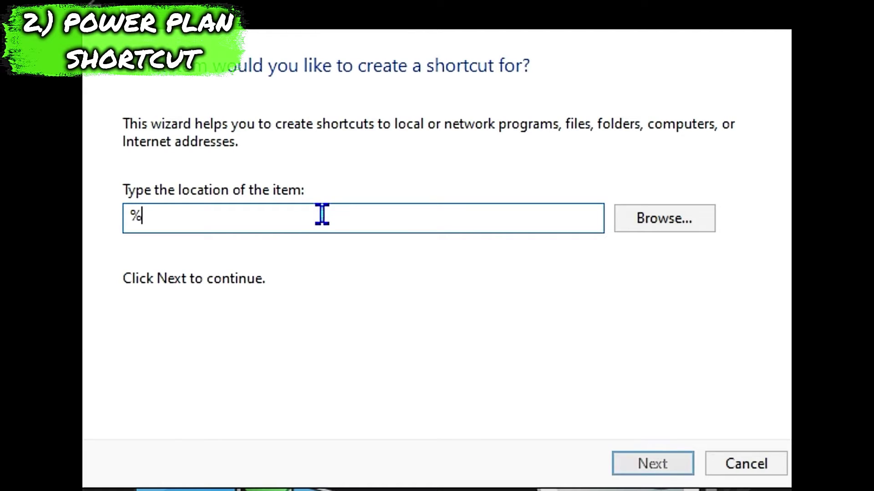
{"action": "type", "text": "windir"}
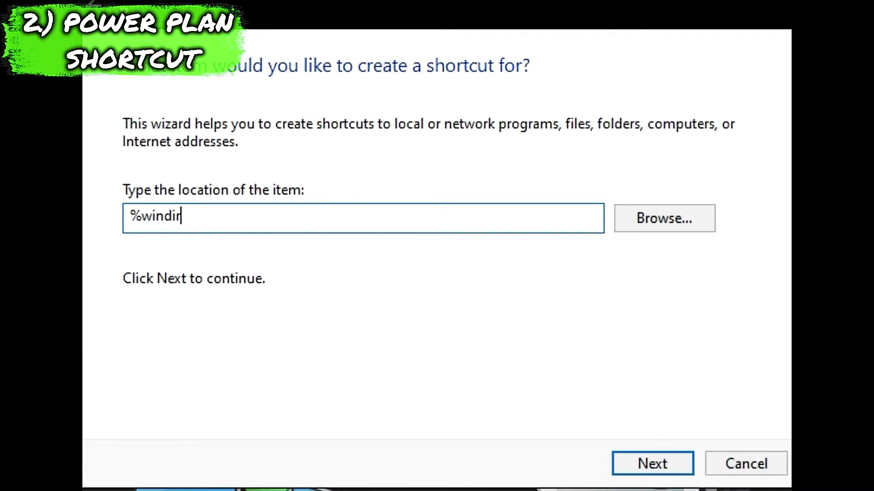
{"action": "type", "text": "%\\System"}
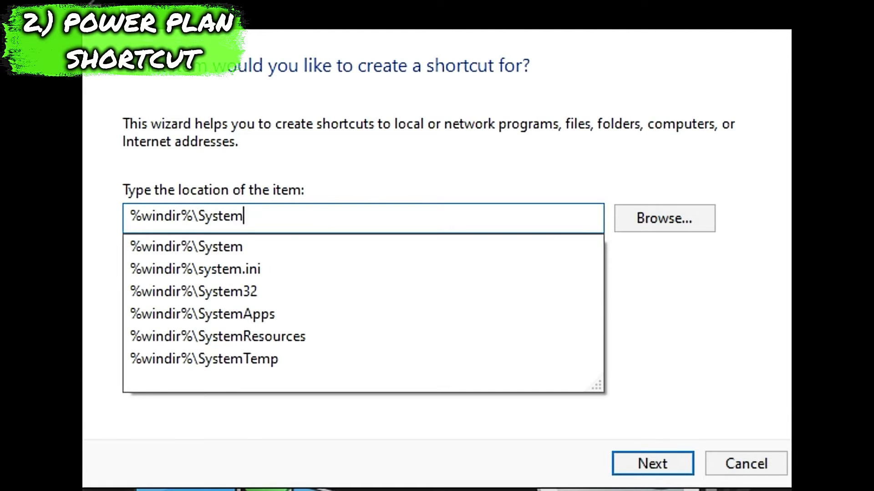
{"action": "type", "text": "32\\control"}
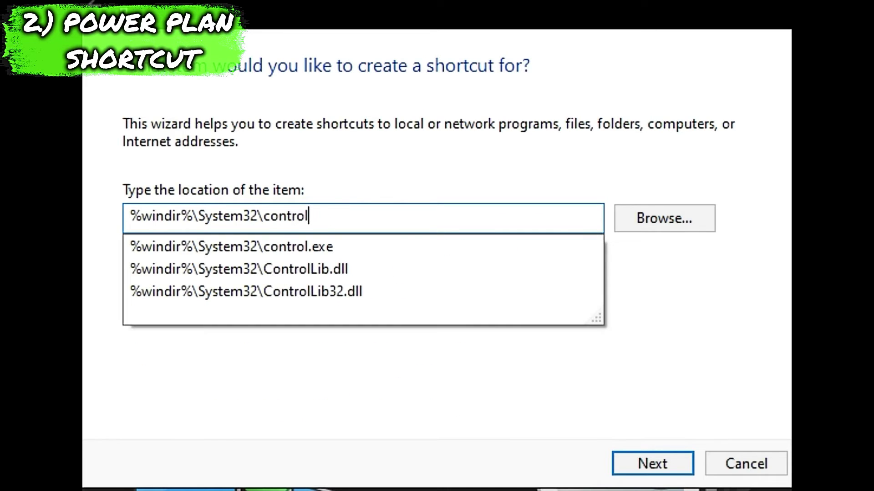
{"action": "type", "text": ".exe po"}
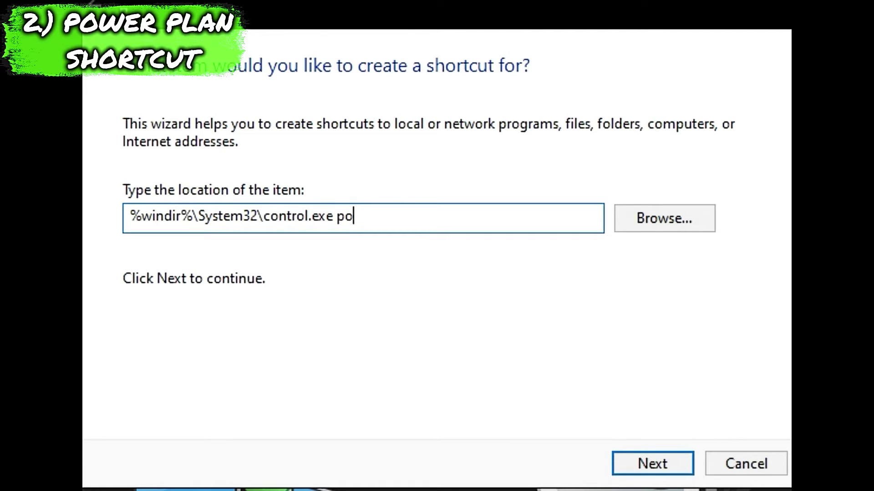
{"action": "type", "text": "wercfg.c"}
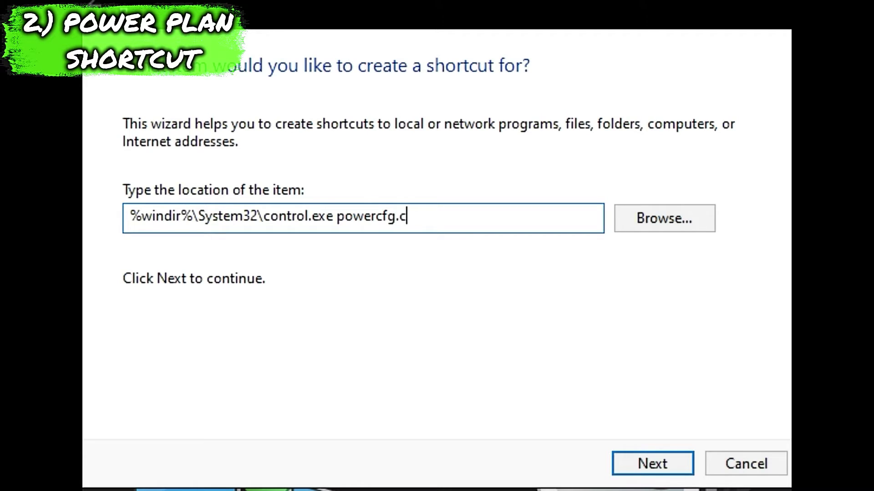
{"action": "type", "text": "pl"}
- Name the new shortcut 'Power Plans' and finish the wizard
{"action": "left_click", "coordinate": [681, 471]}
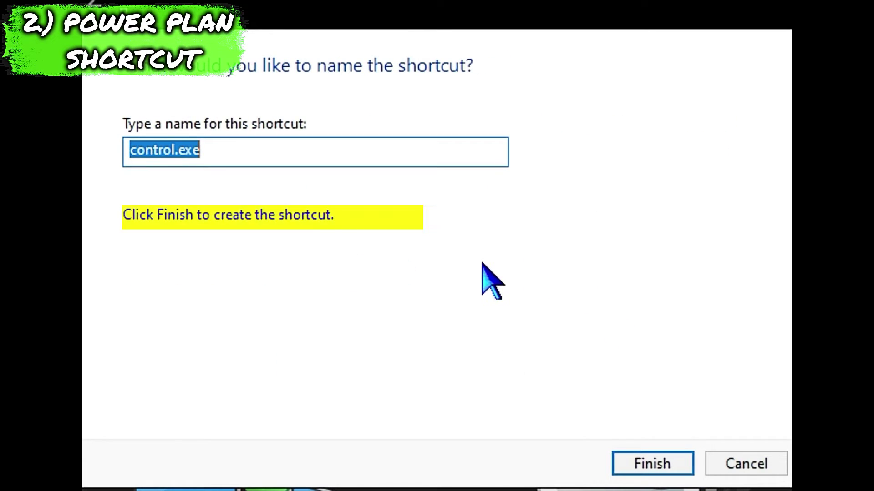
{"action": "type", "text": "Power"}
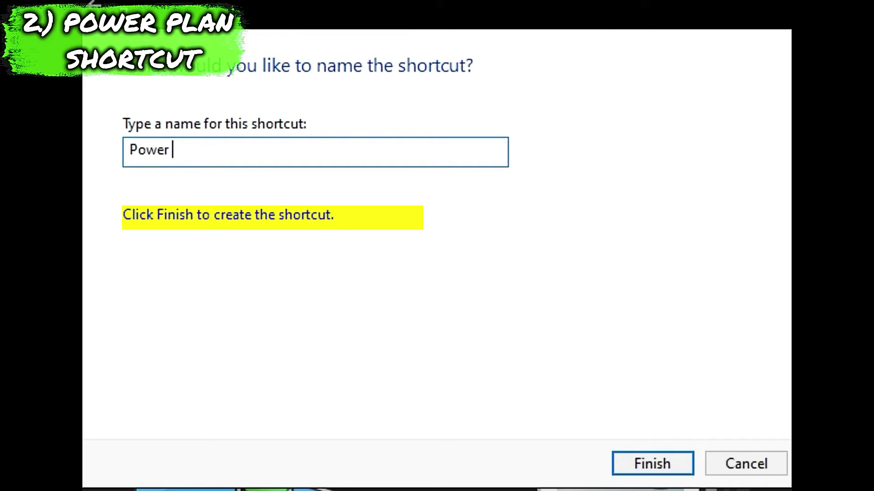
{"action": "type", "text": " Plans"}
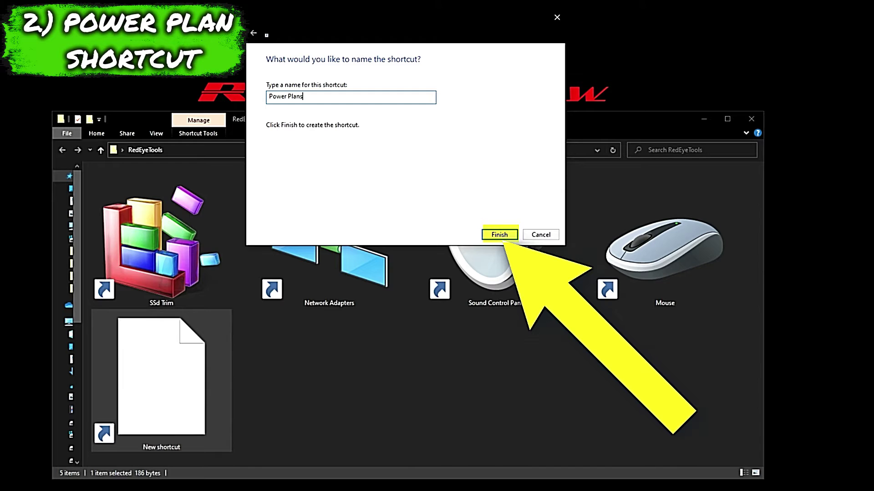
{"action": "key", "text": "Return"}
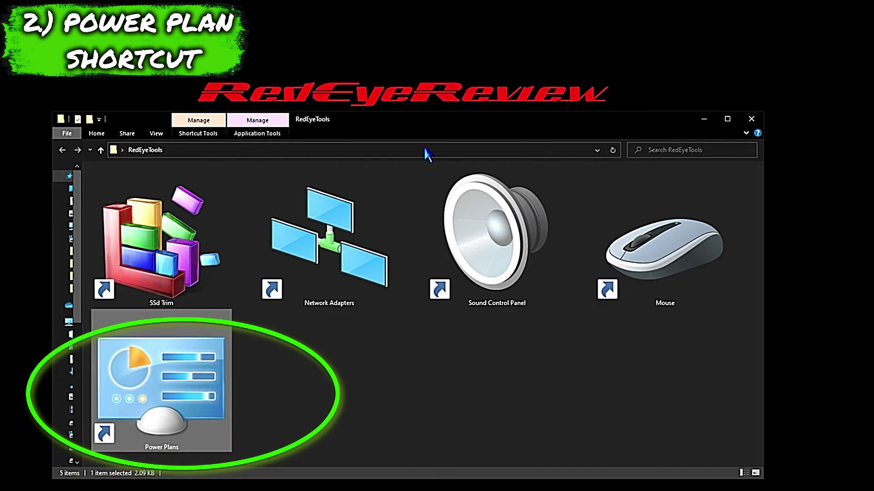
- In the Power Plans shortcut's Change Icon dialog, replace windir with SystemRoot in the path
{"action": "right_click", "coordinate": [139, 386]}
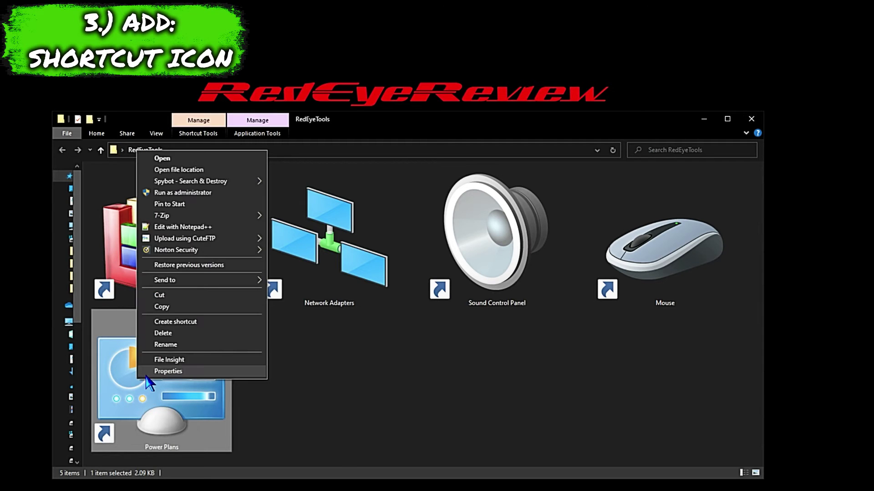
{"action": "left_click", "coordinate": [175, 370]}
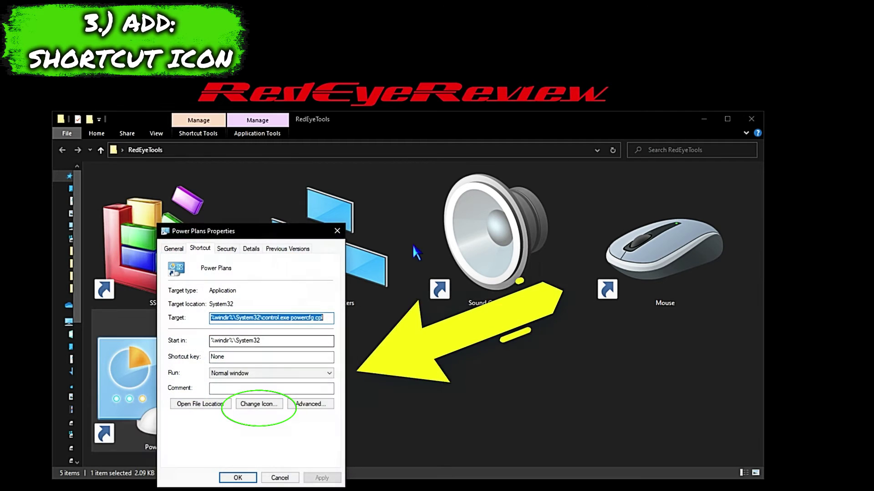
{"action": "left_click", "coordinate": [255, 404]}
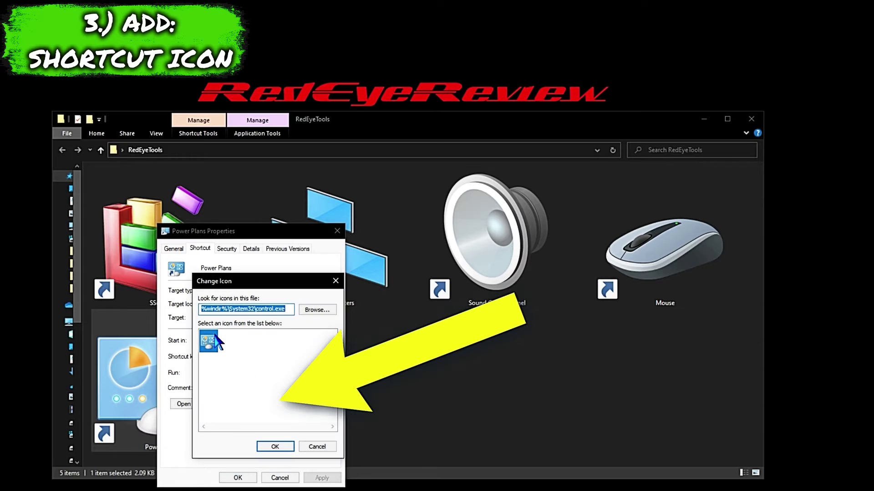
{"action": "left_click", "coordinate": [215, 311]}
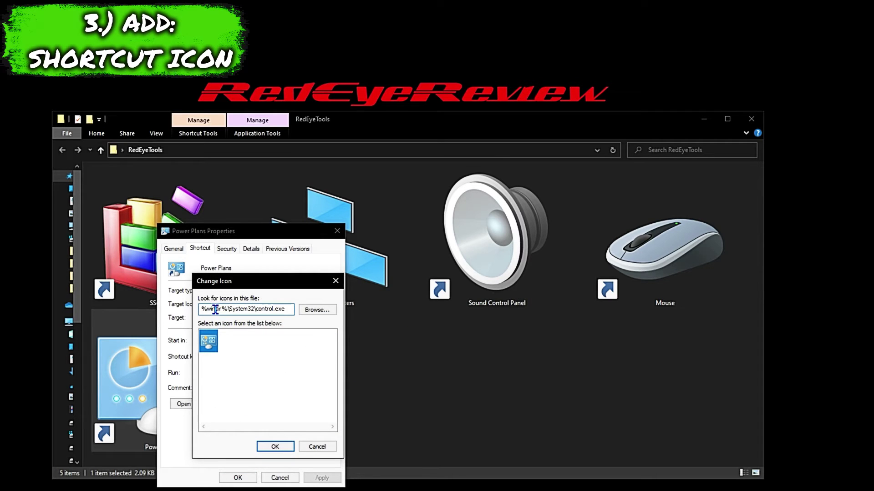
{"action": "double_click", "coordinate": [223, 309]}
{"action": "left_click", "coordinate": [222, 310]}
{"action": "left_click_drag", "start_coordinate": [222, 310], "coordinate": [207, 309]}
{"action": "type", "text": "SystemRoot"}
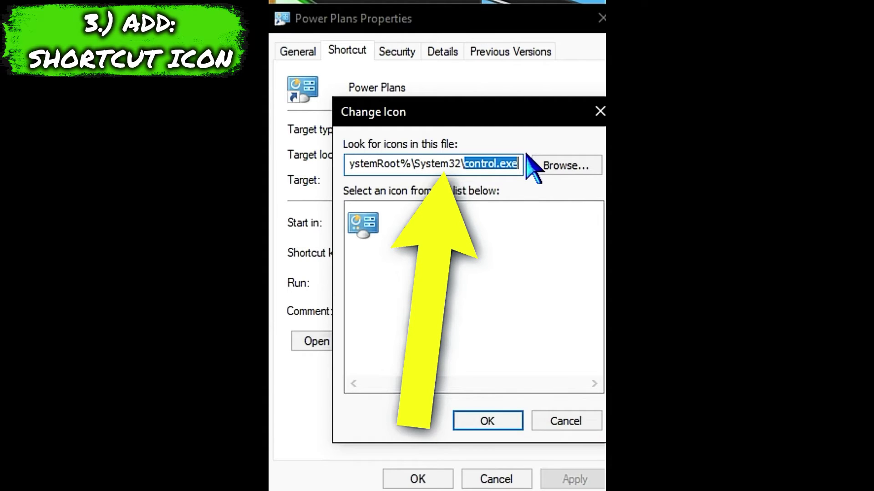
- Set the icon file to %SystemRoot%\System32\powercfg.cpl and apply its battery icon
{"action": "type", "text": "powercfg"}
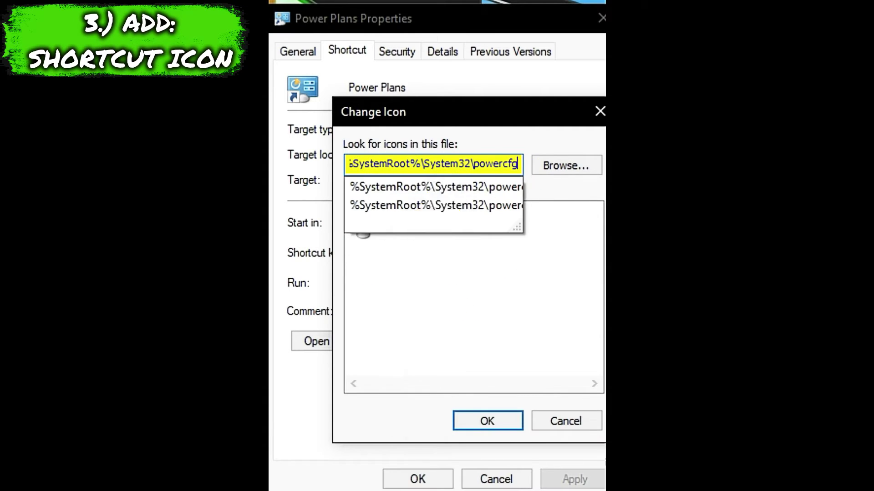
{"action": "key", "text": "Escape"}
{"action": "key", "text": "BackSpace"}
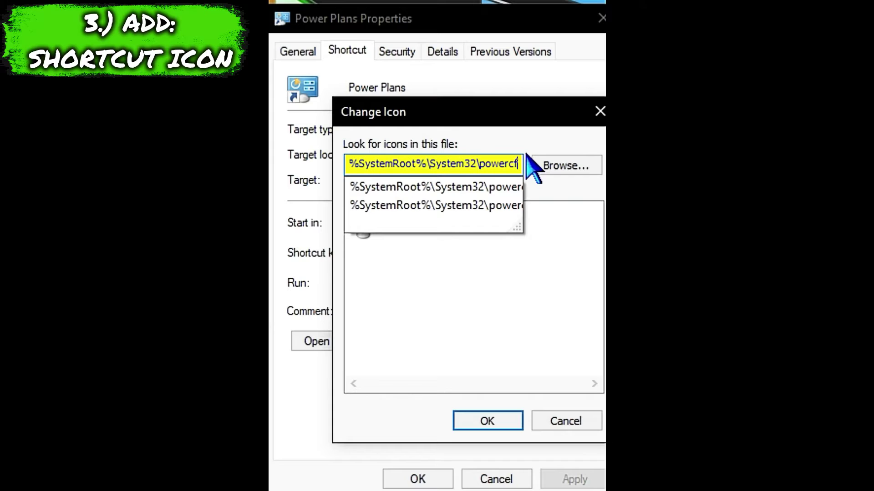
{"action": "type", "text": "g.cpl"}
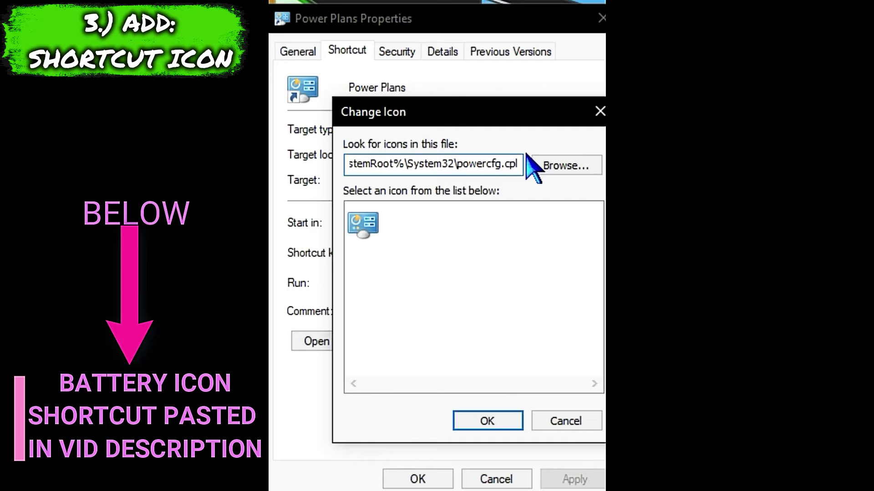
{"action": "key", "text": "Return"}
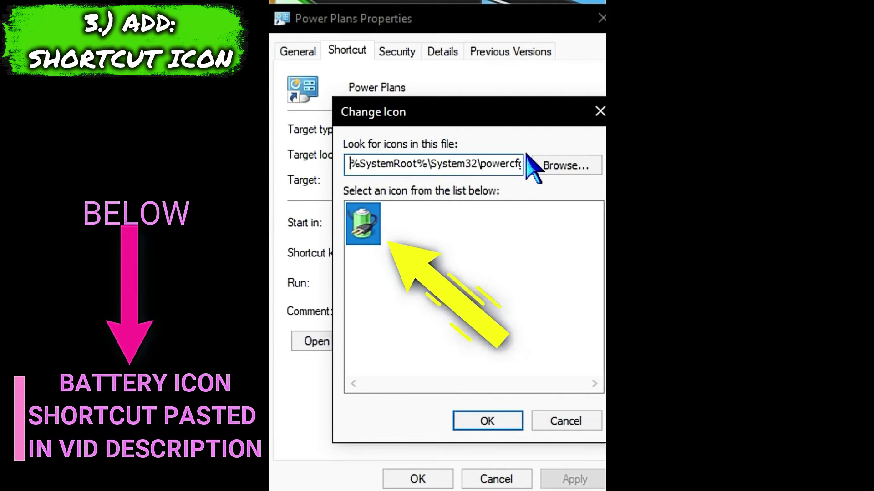
{"action": "double_click", "coordinate": [363, 232]}
{"action": "left_click", "coordinate": [571, 478]}
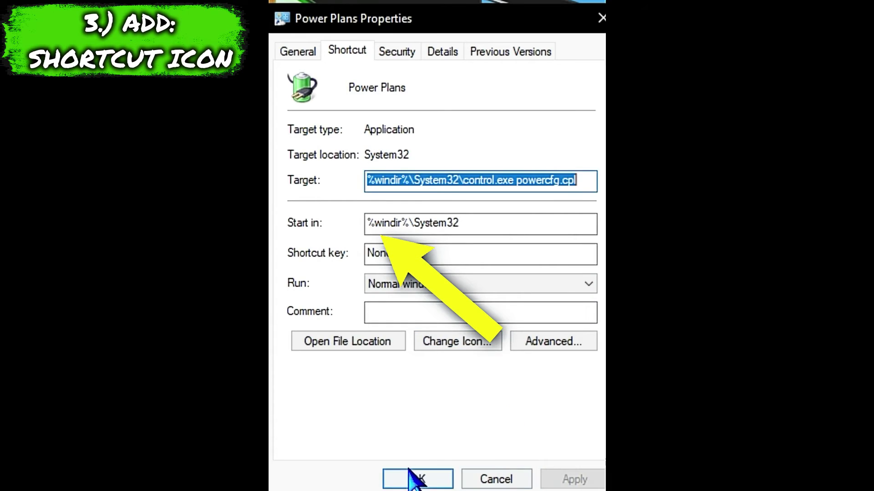
{"action": "left_click", "coordinate": [411, 478]}
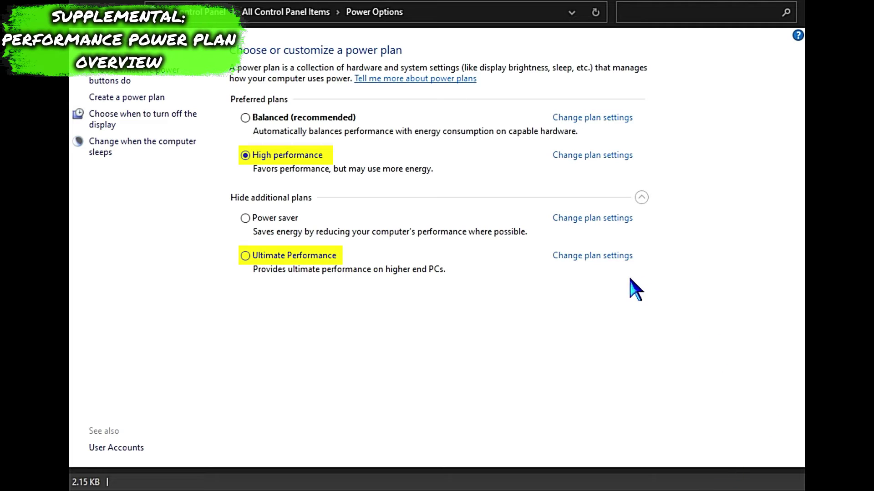
- Open Ultimate Performance's plan settings, then its advanced power settings window
{"action": "left_click", "coordinate": [607, 253]}
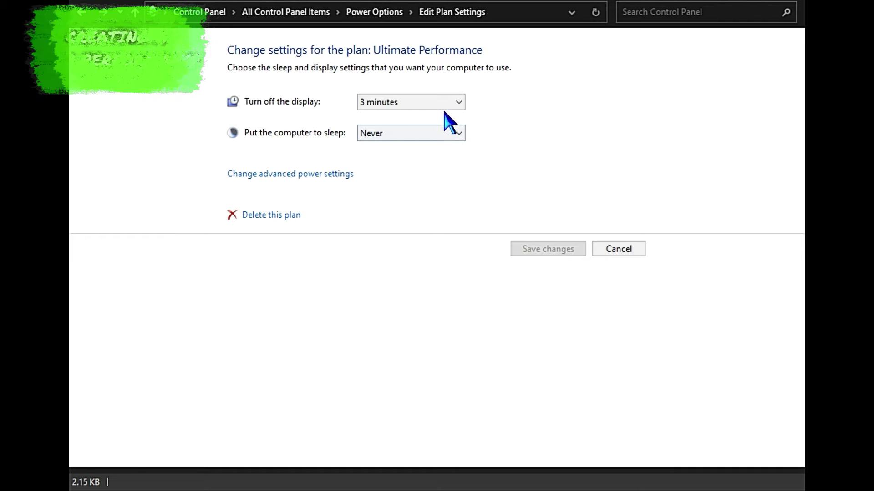
{"action": "left_click", "coordinate": [332, 176]}
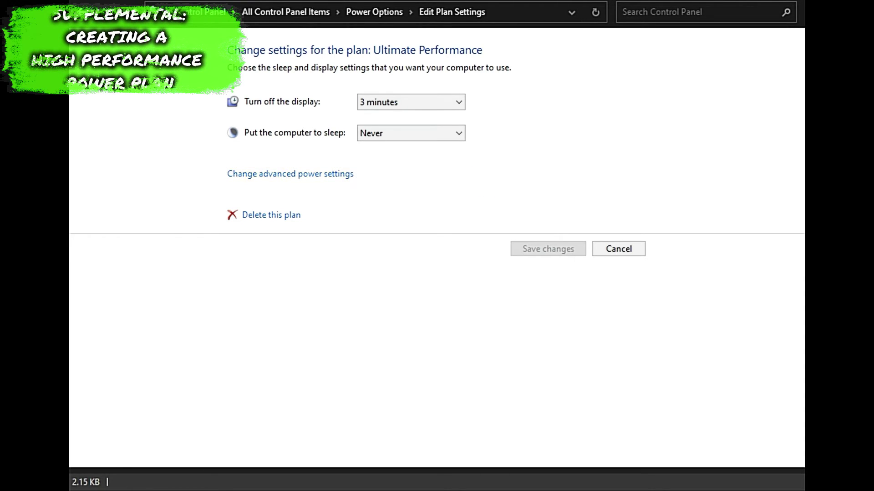
- Check the Hard disk (Never), Internet Explorer and Desktop background slide show values
{"action": "left_click", "coordinate": [342, 181]}
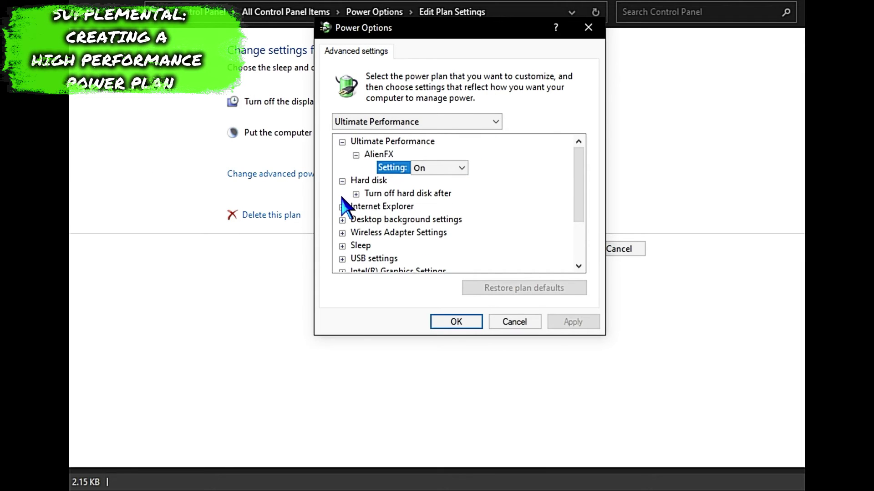
{"action": "left_click", "coordinate": [356, 195]}
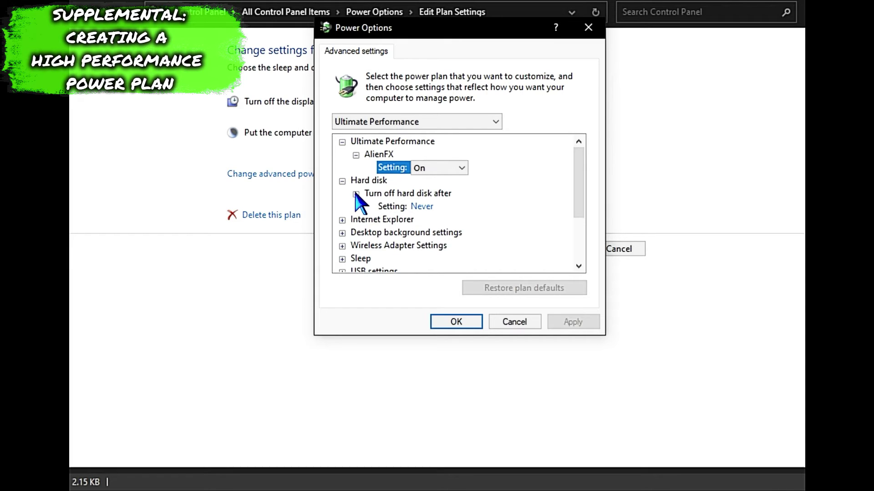
{"action": "left_click", "coordinate": [342, 221]}
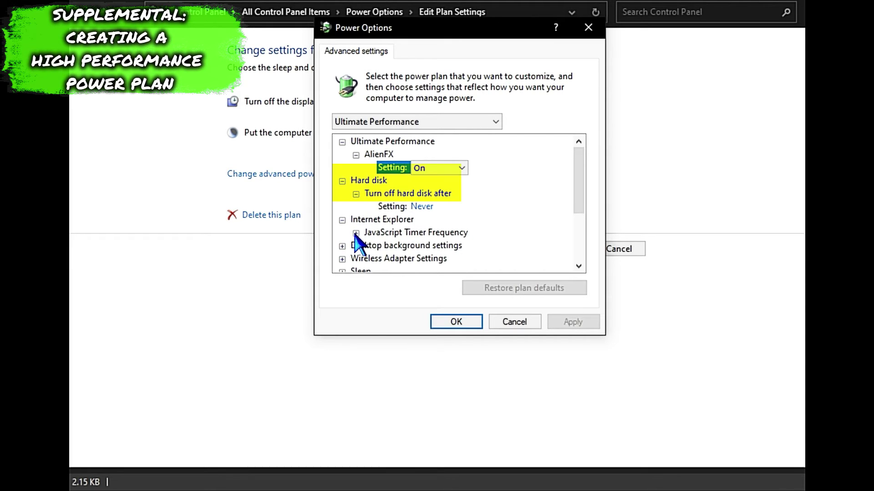
{"action": "left_click", "coordinate": [356, 233]}
{"action": "left_click", "coordinate": [342, 258]}
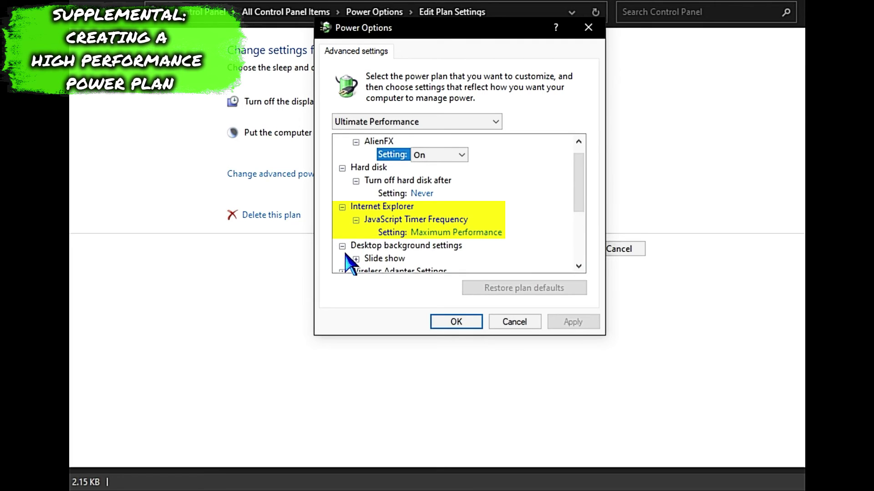
{"action": "left_click", "coordinate": [356, 258]}
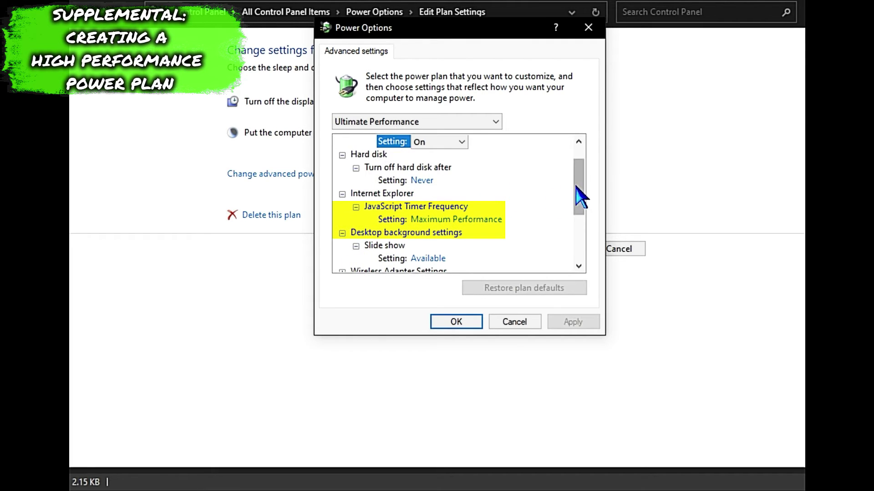
{"action": "left_click_drag", "start_coordinate": [578, 191], "coordinate": [580, 231]}
- Check Wireless Adapter, Sleep (Never) and USB selective suspend (Disabled), then open the Start quick-access menu
{"action": "left_click", "coordinate": [342, 180]}
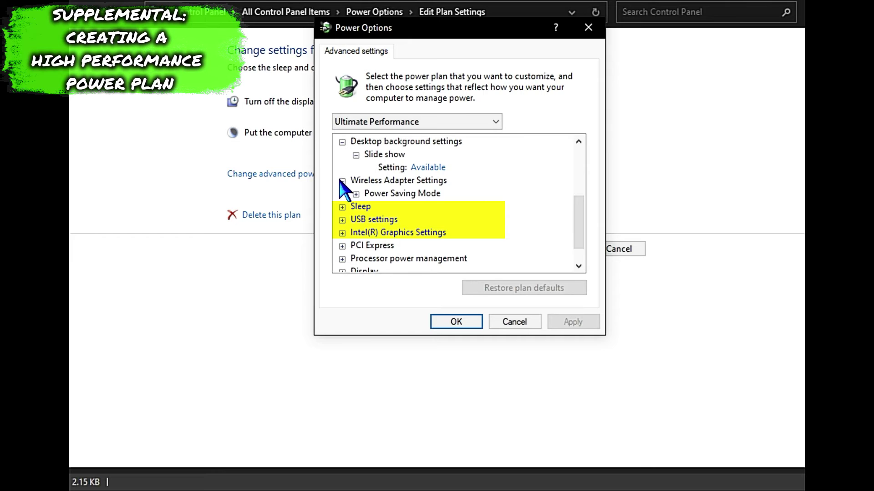
{"action": "left_click", "coordinate": [355, 194]}
{"action": "left_click", "coordinate": [342, 220]}
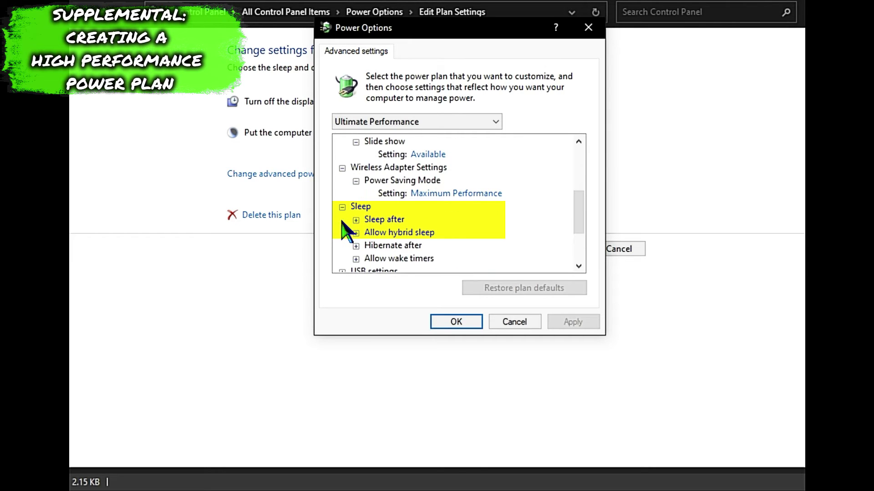
{"action": "left_click", "coordinate": [356, 220]}
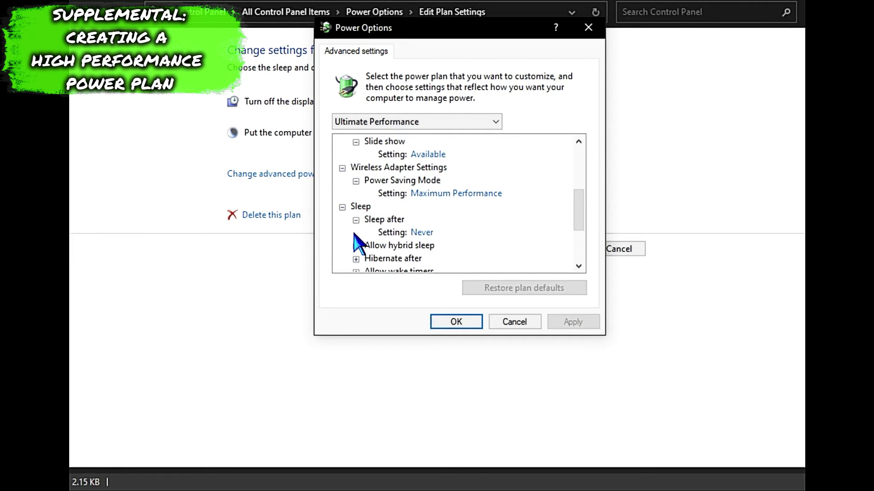
{"action": "left_click", "coordinate": [356, 246]}
{"action": "scroll", "coordinate": [359, 259], "scroll_direction": "down", "scroll_amount": 3}
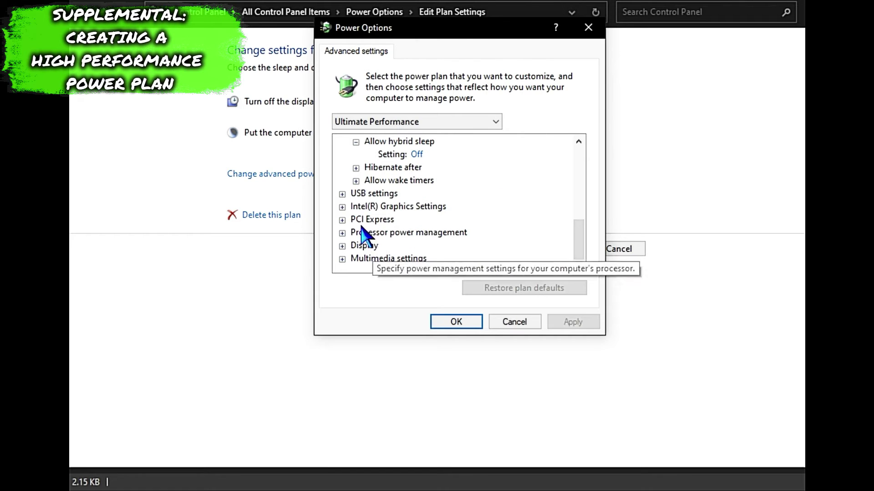
{"action": "left_click", "coordinate": [356, 168]}
{"action": "left_click", "coordinate": [355, 195]}
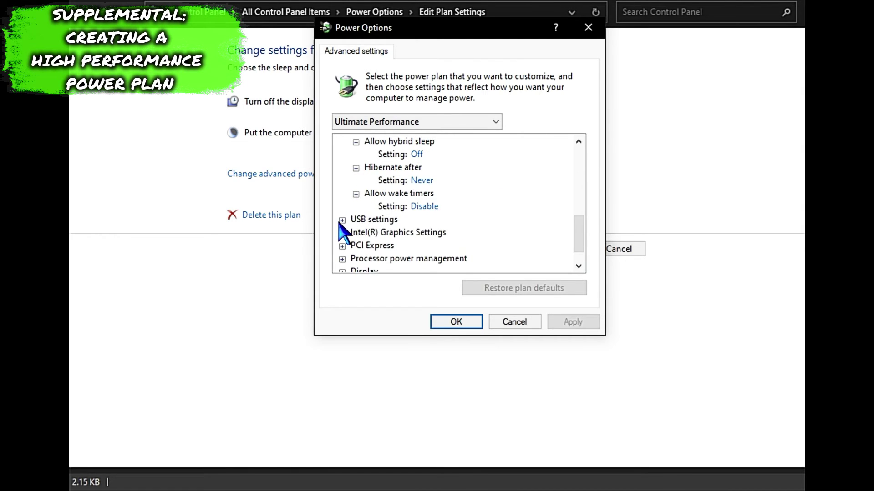
{"action": "left_click", "coordinate": [342, 220]}
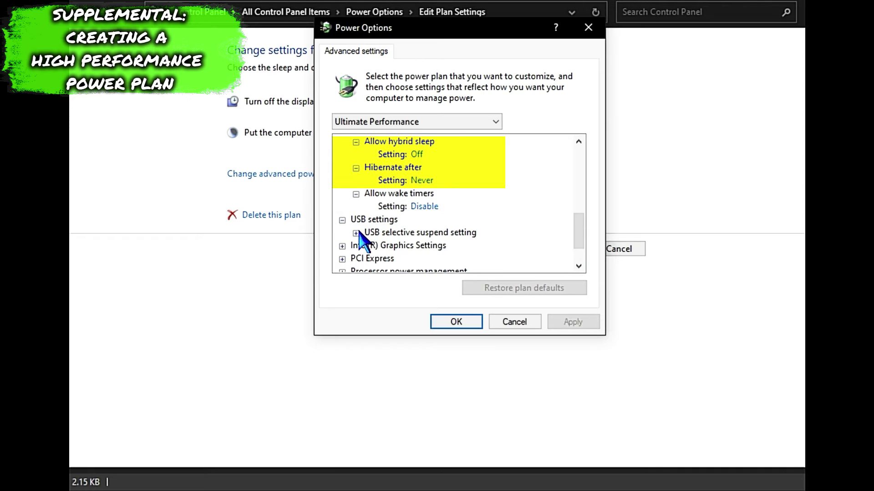
{"action": "left_click", "coordinate": [356, 233]}
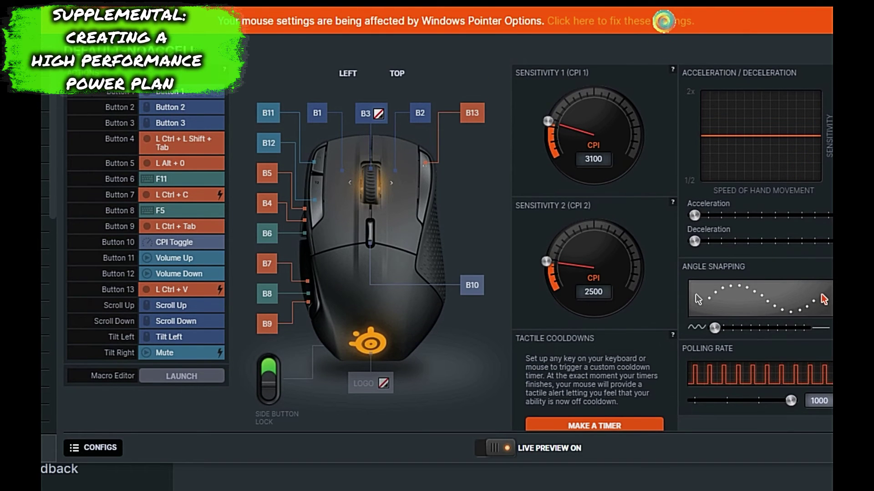
{"action": "left_click", "coordinate": [663, 20]}
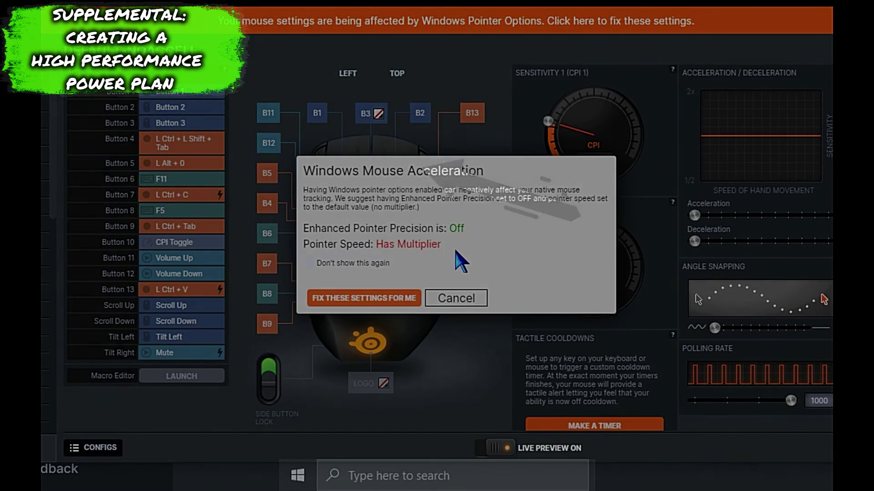
{"action": "right_click", "coordinate": [284, 473]}
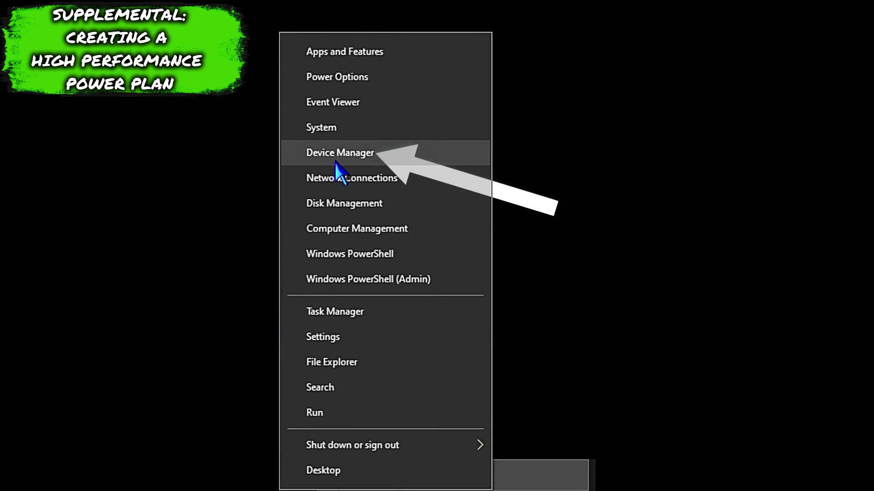
- In Device Manager, untick the power-saving turn-off option for the SteelSeries Rival 500 mouse
{"action": "left_click", "coordinate": [335, 162]}
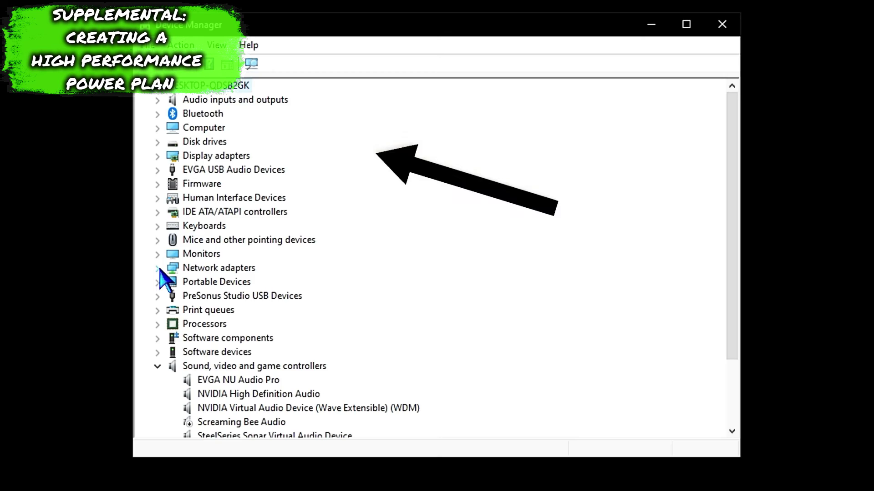
{"action": "left_click", "coordinate": [159, 197]}
{"action": "scroll", "coordinate": [162, 209], "scroll_direction": "down", "scroll_amount": 3}
{"action": "scroll", "coordinate": [288, 250], "scroll_direction": "down", "scroll_amount": 3}
{"action": "double_click", "coordinate": [263, 184]}
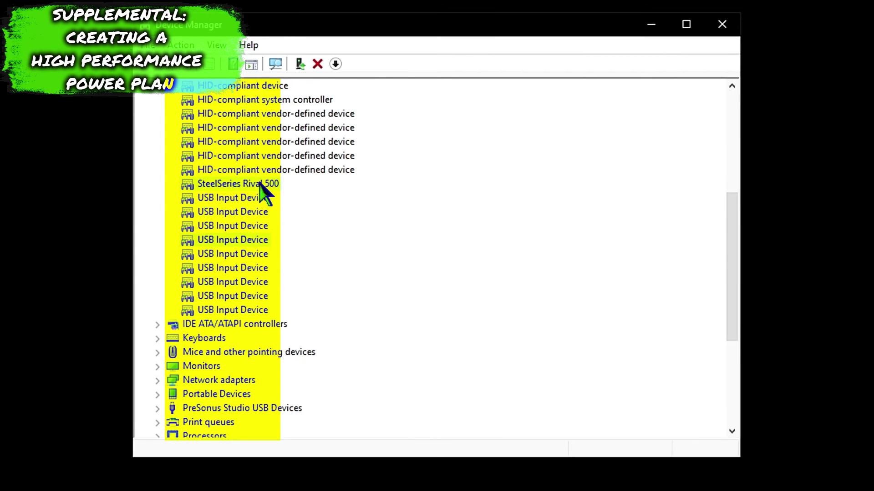
{"action": "left_click", "coordinate": [466, 96]}
{"action": "left_click", "coordinate": [303, 159]}
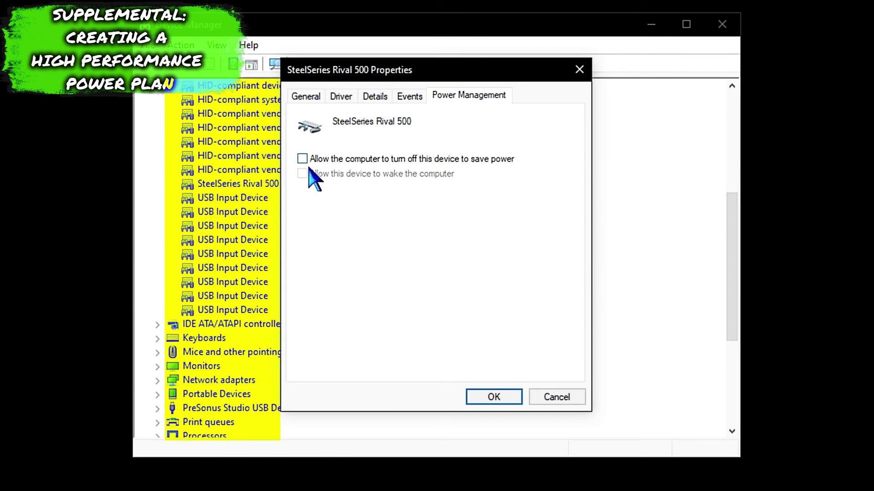
{"action": "left_click", "coordinate": [495, 403]}
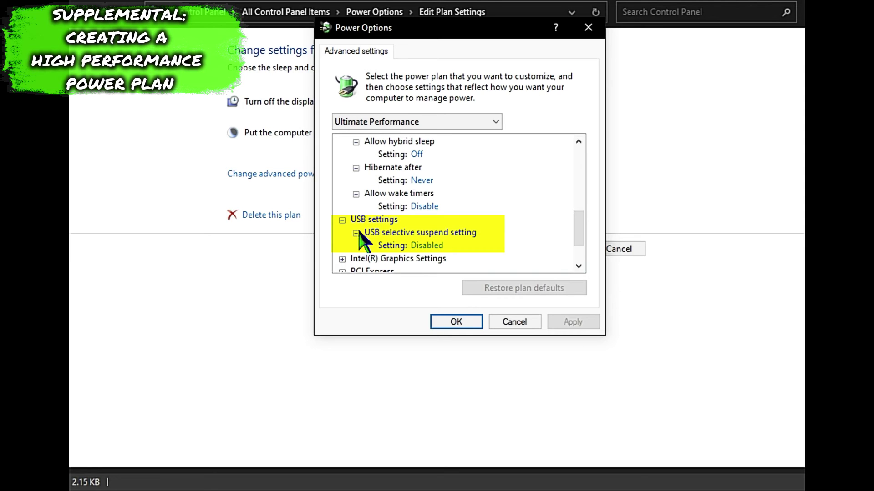
- Review the Intel Graphics Power Plan and PCI Express Link State Power Management values
{"action": "scroll", "coordinate": [347, 238], "scroll_direction": "down", "scroll_amount": 1}
{"action": "left_click", "coordinate": [342, 220]}
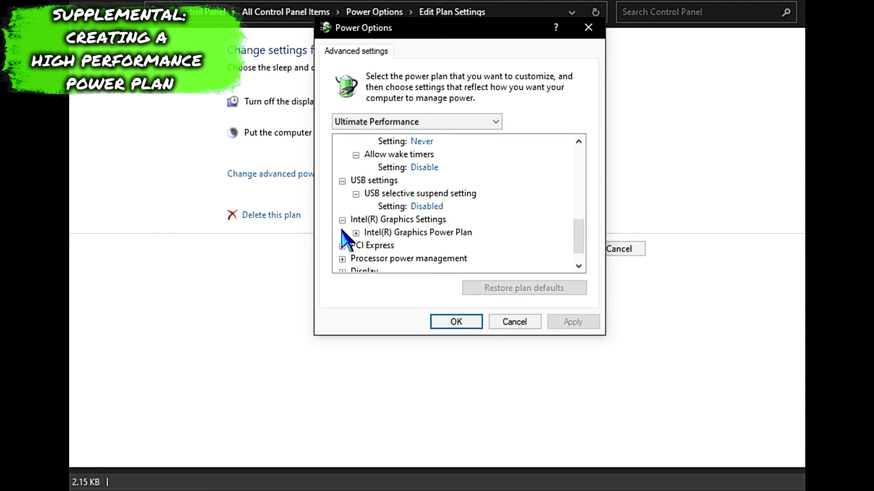
{"action": "left_click", "coordinate": [355, 233]}
{"action": "scroll", "coordinate": [350, 234], "scroll_direction": "down", "scroll_amount": 1}
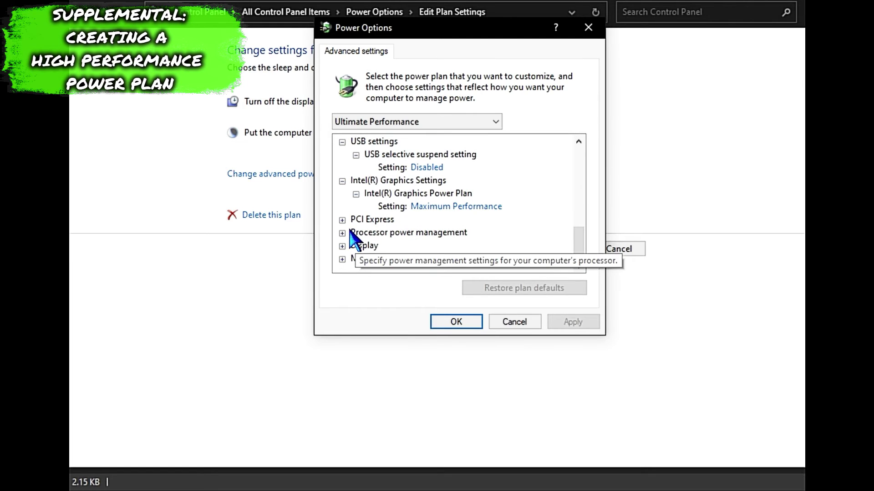
{"action": "left_click", "coordinate": [342, 219]}
{"action": "left_click", "coordinate": [356, 234]}
{"action": "scroll", "coordinate": [357, 237], "scroll_direction": "down", "scroll_amount": 1}
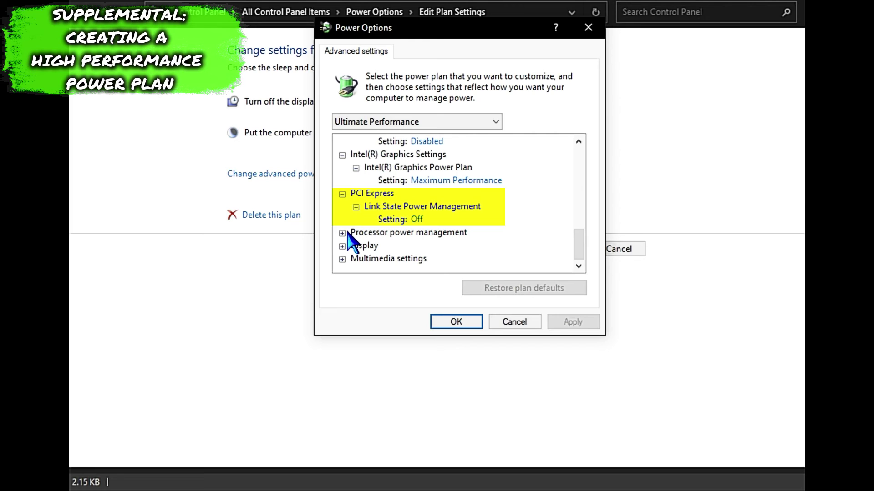
- Check system cooling (Active) and maximum processor state (100%), then expand Display and Multimedia settings
{"action": "left_click", "coordinate": [344, 233]}
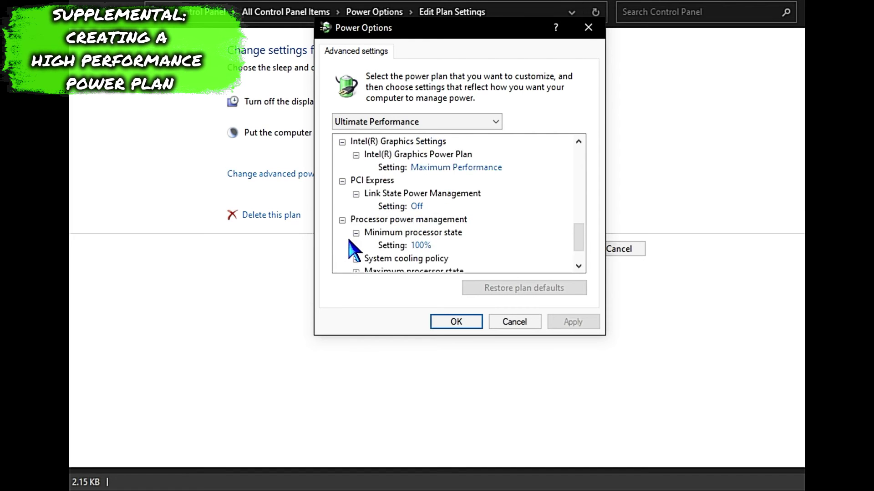
{"action": "left_click", "coordinate": [356, 221]}
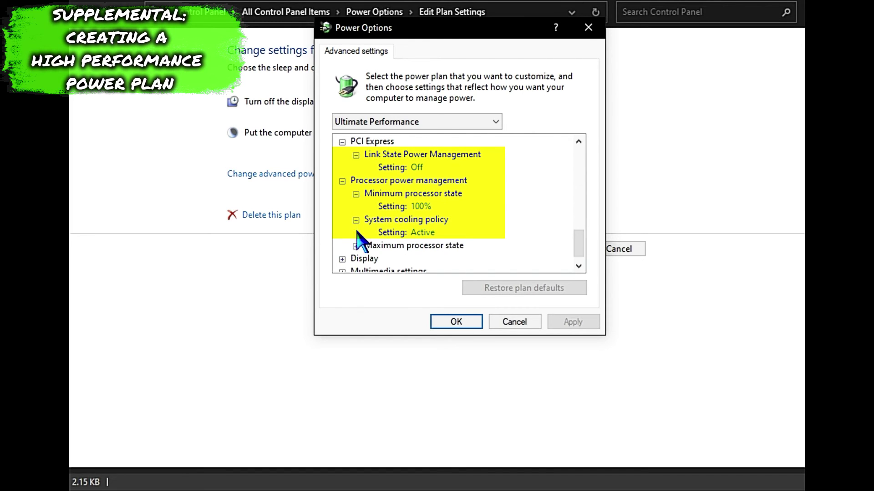
{"action": "left_click", "coordinate": [357, 246]}
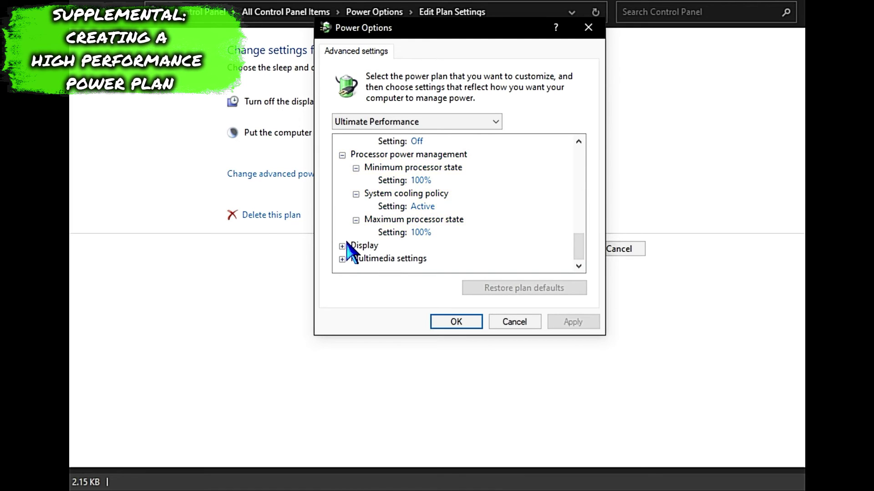
{"action": "left_click", "coordinate": [342, 246]}
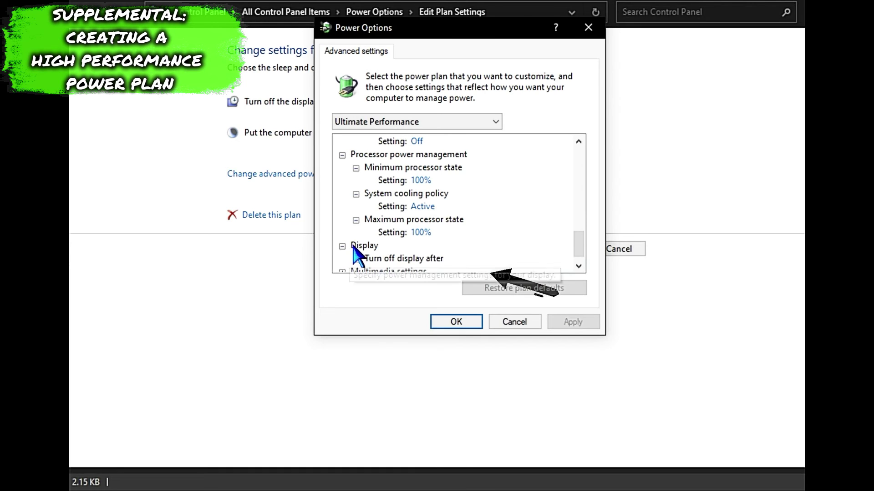
{"action": "scroll", "coordinate": [355, 254], "scroll_direction": "down", "scroll_amount": 1}
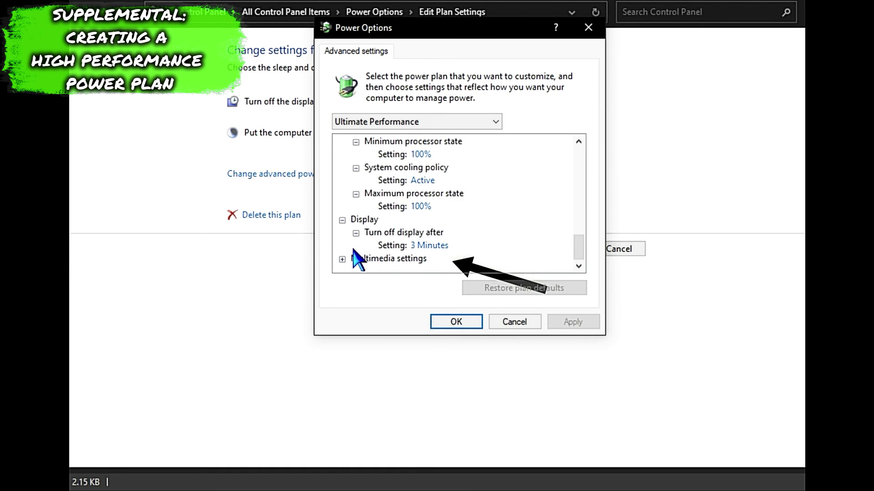
{"action": "left_click", "coordinate": [343, 258]}
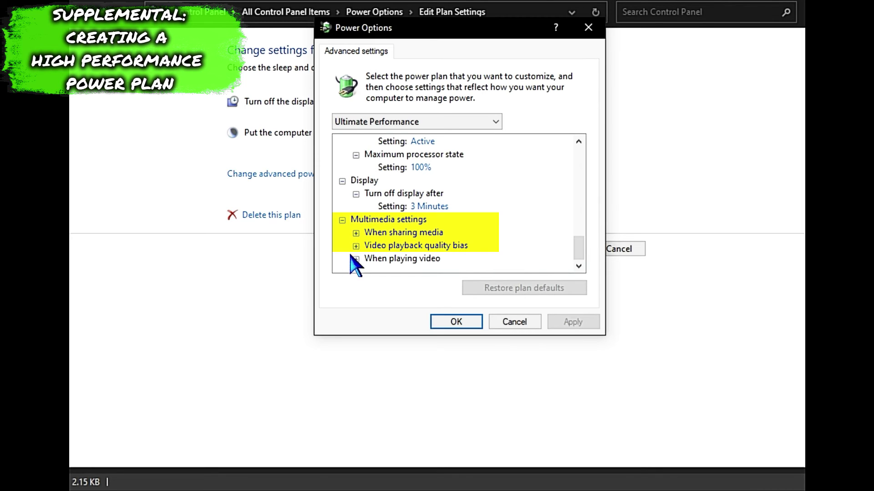
- Review Multimedia values, keep When playing video at Optimize video quality, and cancel advanced settings
{"action": "left_click", "coordinate": [356, 233]}
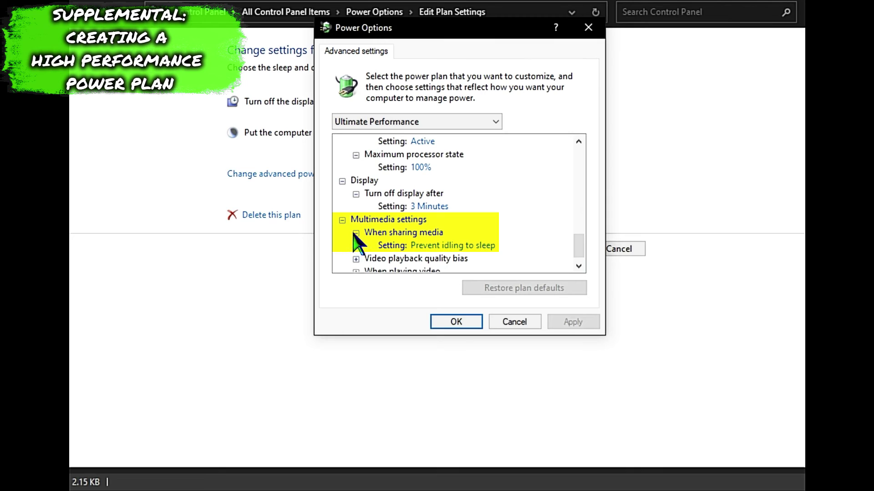
{"action": "left_click", "coordinate": [356, 259]}
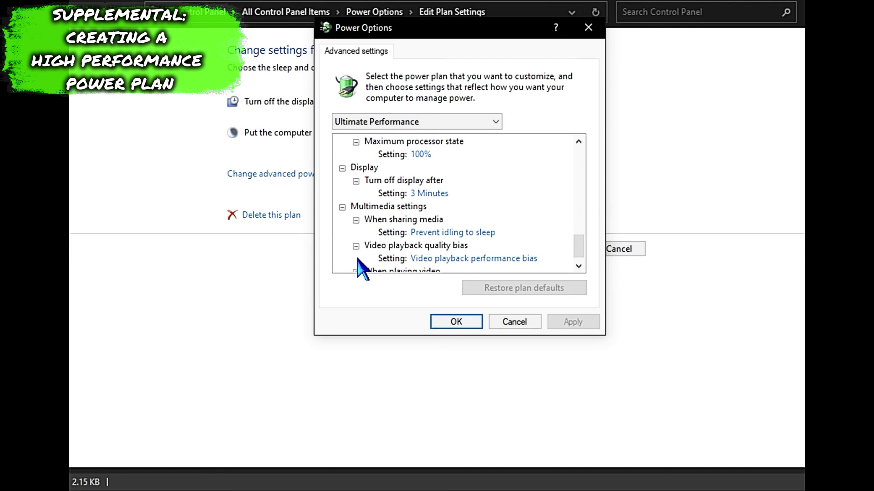
{"action": "scroll", "coordinate": [360, 260], "scroll_direction": "down", "scroll_amount": 1}
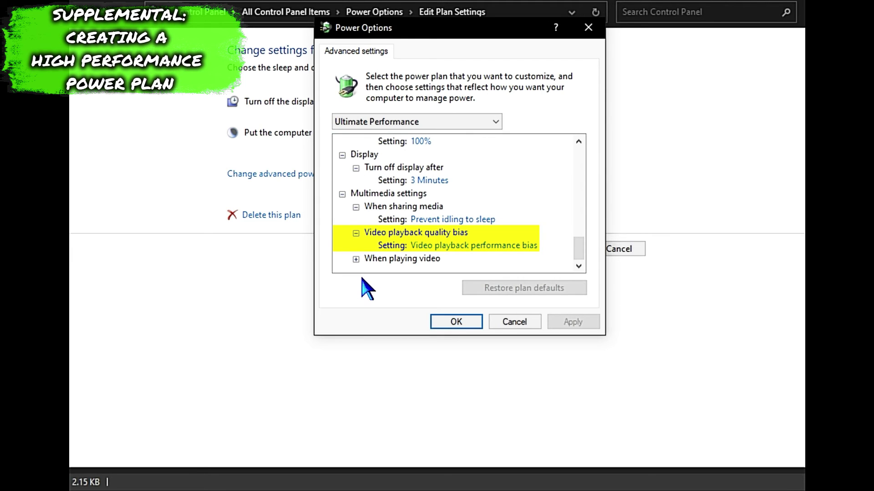
{"action": "left_click", "coordinate": [357, 259]}
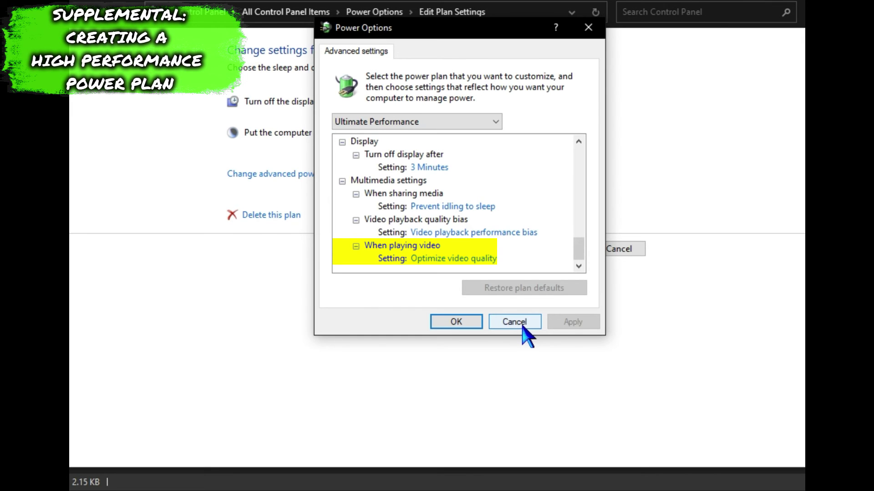
{"action": "left_click", "coordinate": [417, 259]}
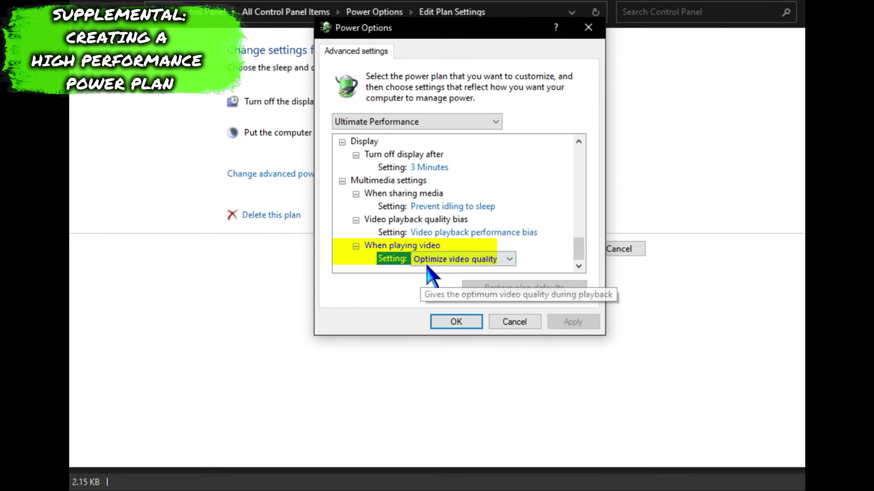
{"action": "left_click", "coordinate": [449, 260]}
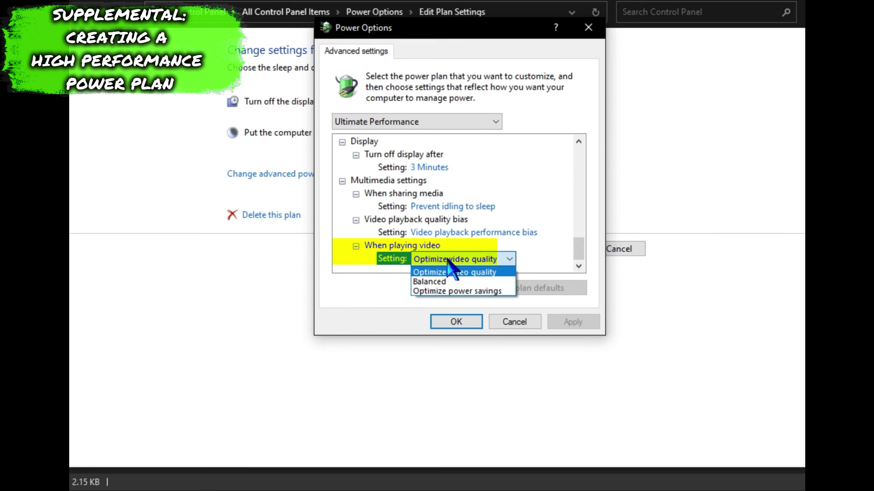
{"action": "left_click", "coordinate": [448, 261]}
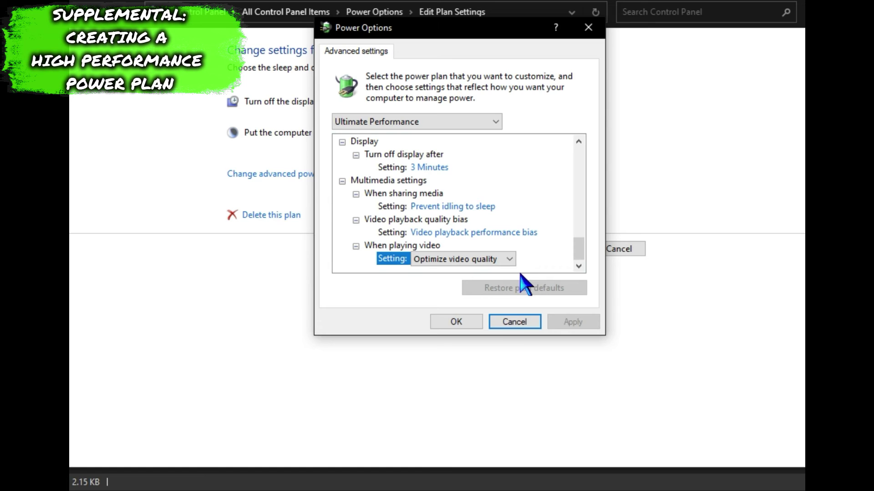
{"action": "left_click", "coordinate": [515, 321]}
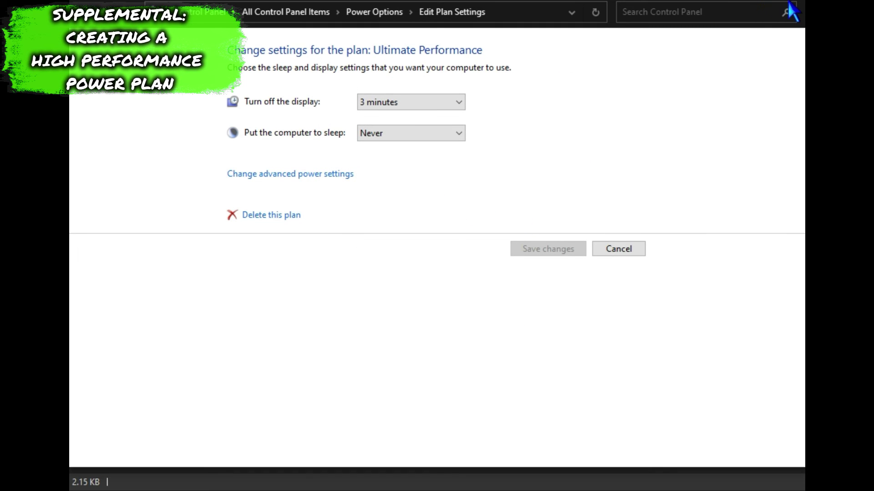
- Close the Control Panel window to return to RedEyeTools
{"action": "left_click", "coordinate": [793, 4]}
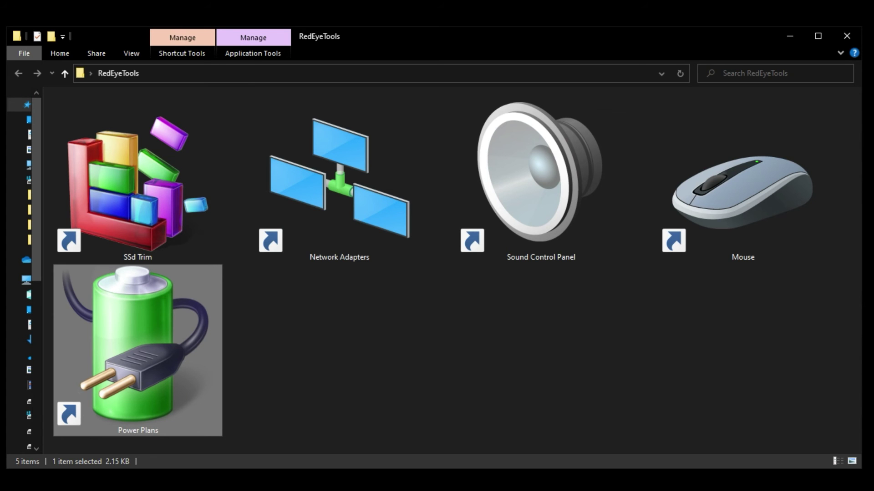
- Clear the selection of the Power Plans shortcut in the RedEyeTools folder
{"action": "left_click", "coordinate": [400, 308]}
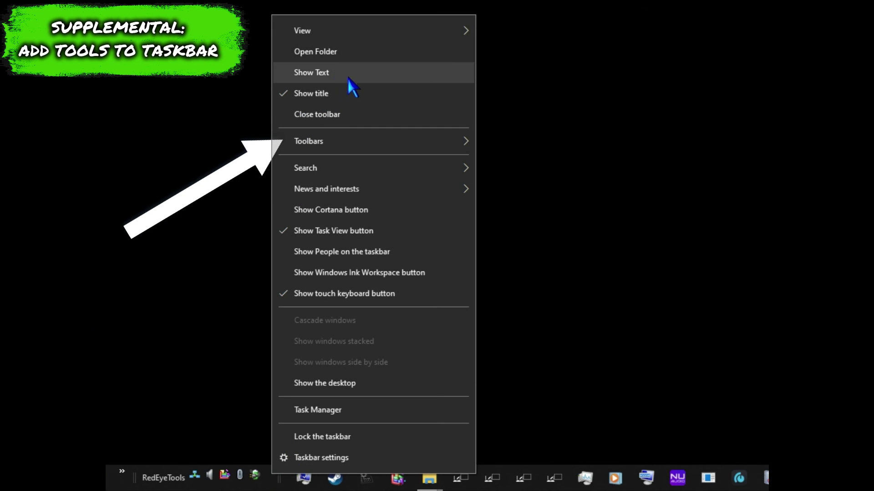
- Point the New Toolbar folder picker at Desktop\RedEyeTools, then cancel without adding a toolbar
{"action": "mouse_move", "coordinate": [384, 148]}
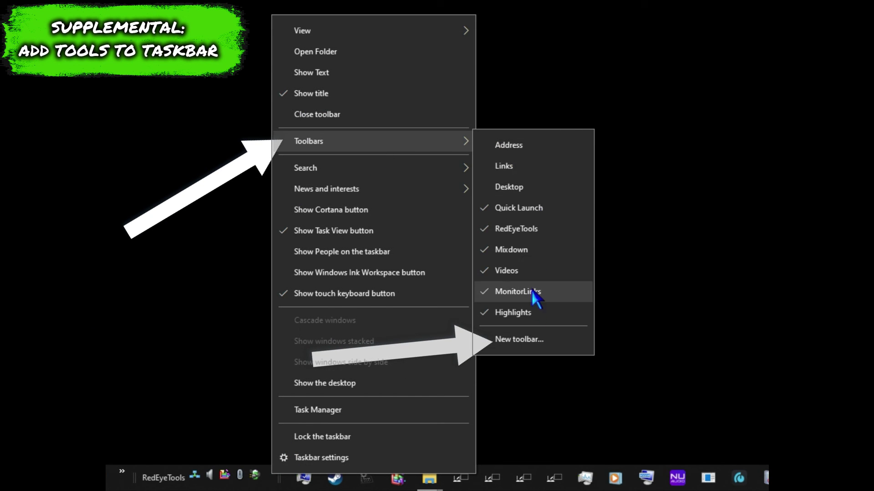
{"action": "left_click", "coordinate": [530, 342]}
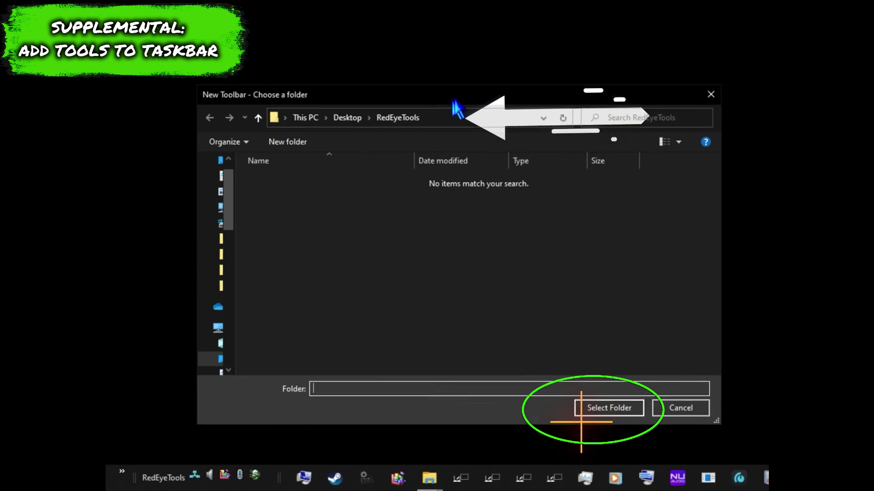
{"action": "left_click", "coordinate": [357, 114]}
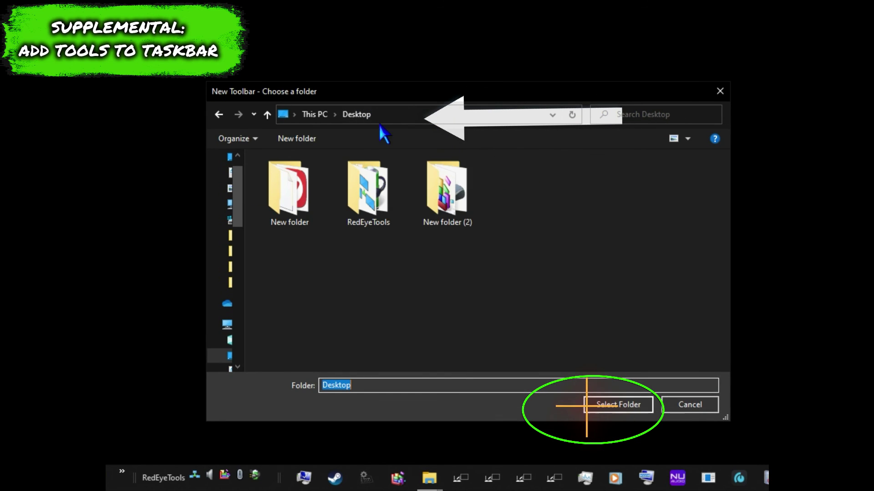
{"action": "double_click", "coordinate": [375, 207]}
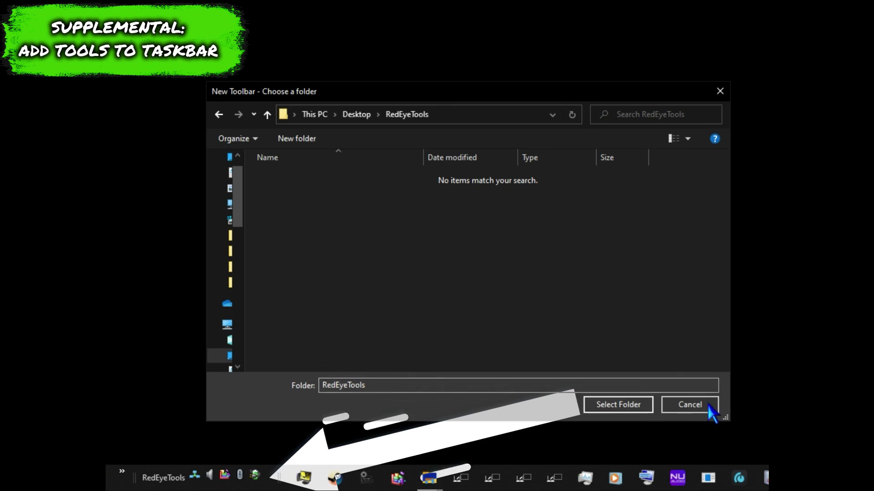
{"action": "left_click", "coordinate": [690, 406]}
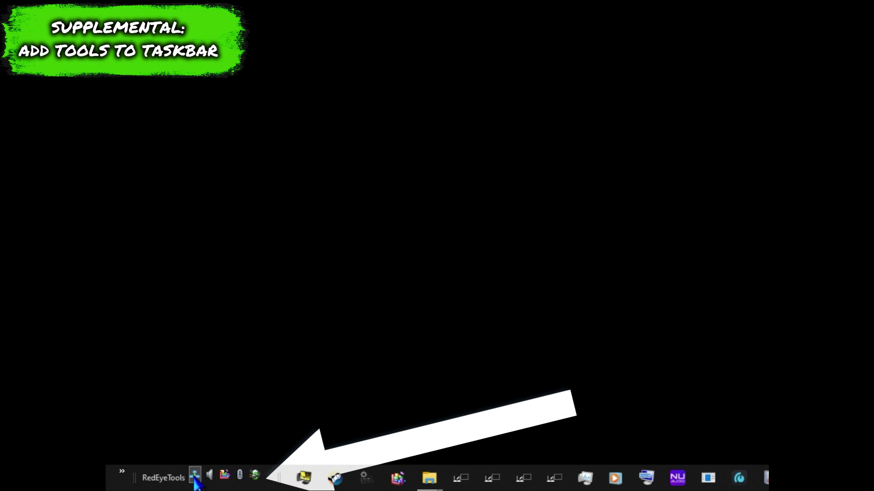